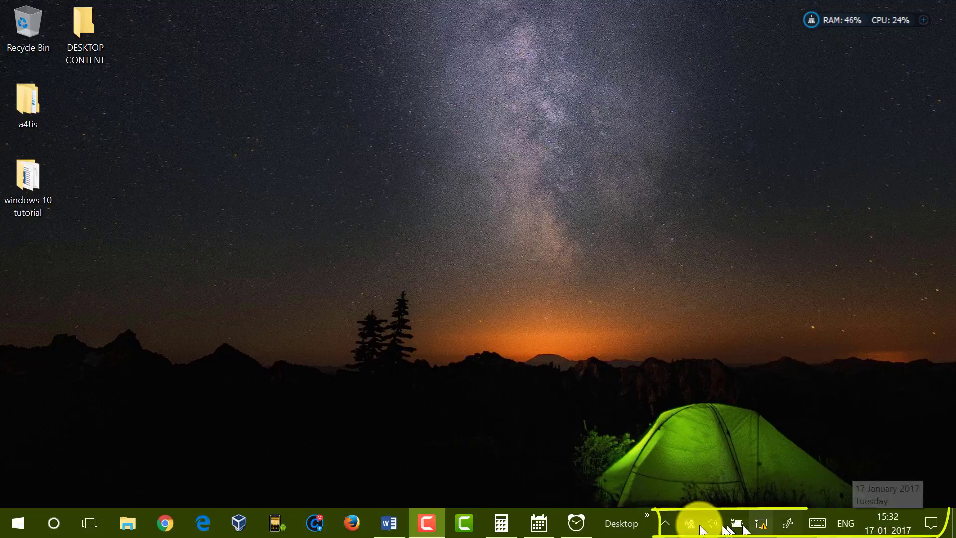
# - Open the Action Center, look through the mail notifications and quick settings, and close it
pyautogui.click(931, 529)
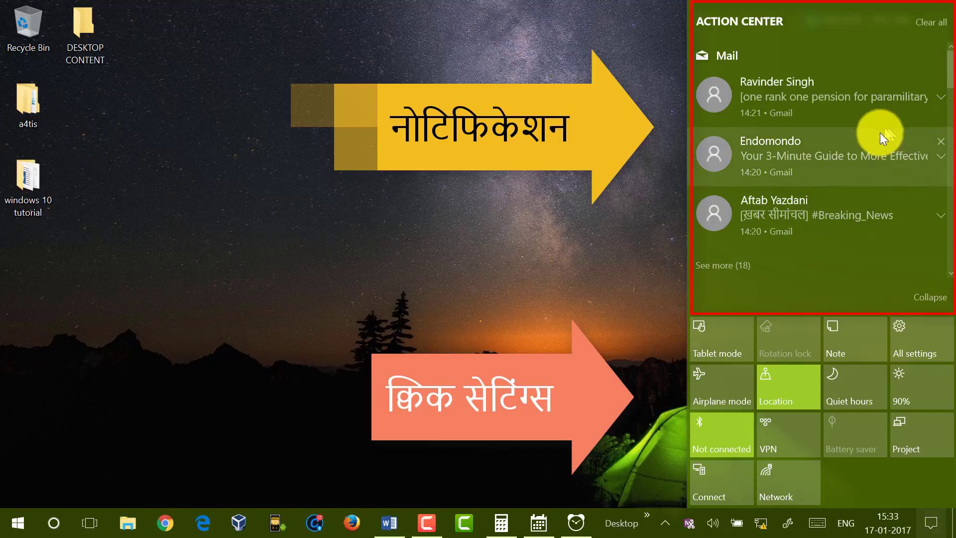
pyautogui.moveTo(942, 162)
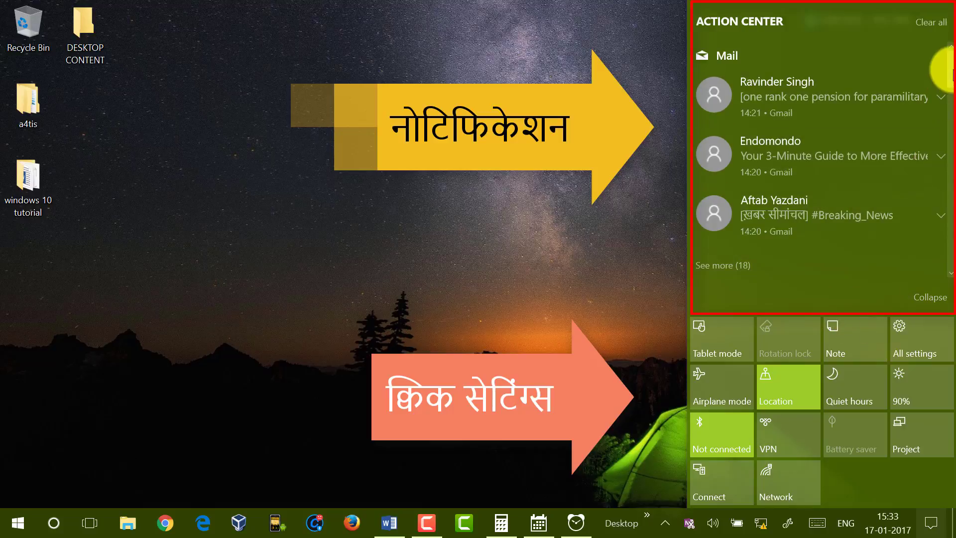
pyautogui.moveTo(950, 70); pyautogui.dragTo(950, 135)
pyautogui.scroll(6, 946, 99)
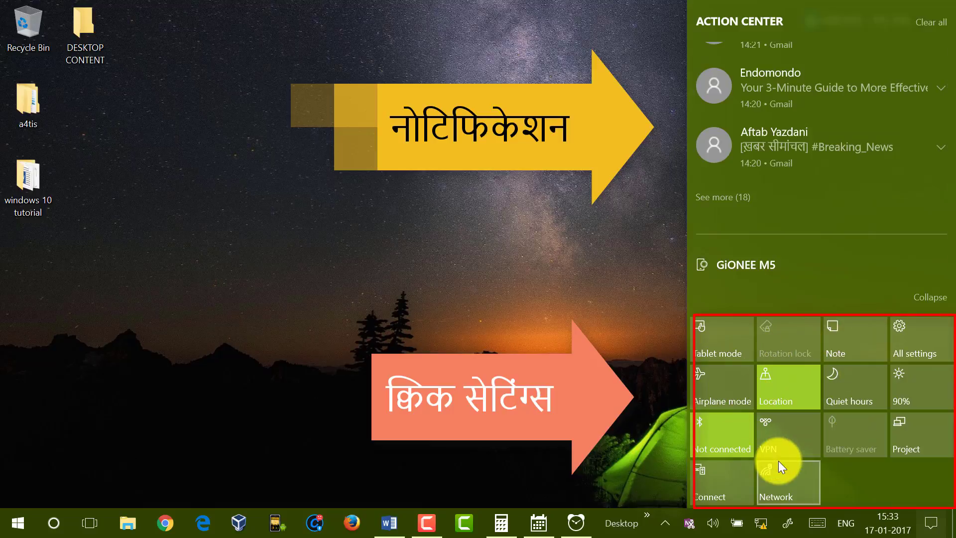
pyautogui.click(581, 406)
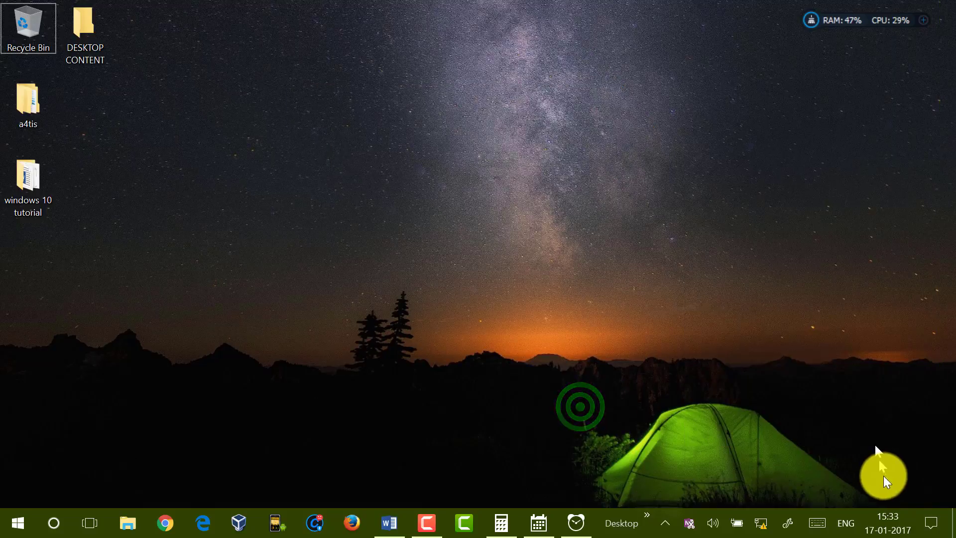
# - Show the calendar and today's agenda from the system clock, and close the flyout
pyautogui.moveTo(890, 529)
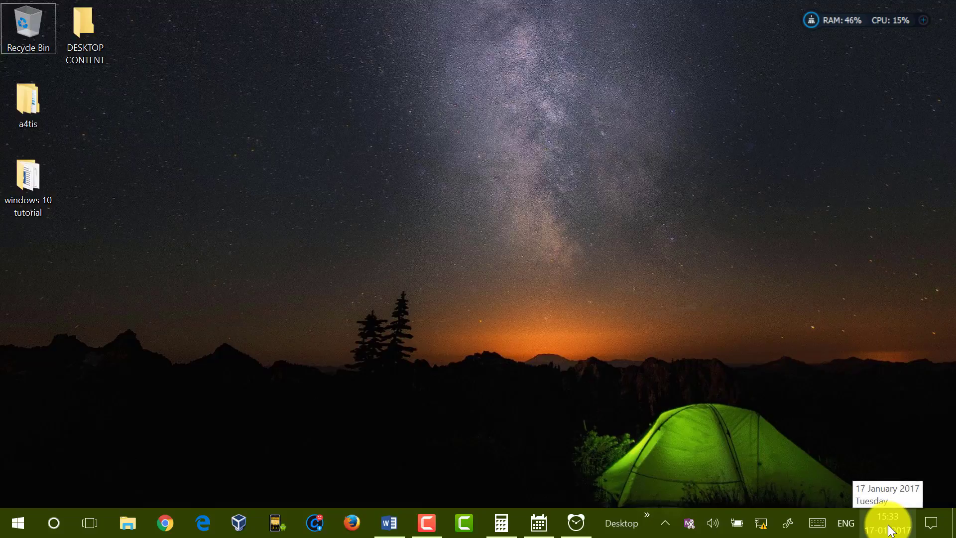
pyautogui.click(889, 529)
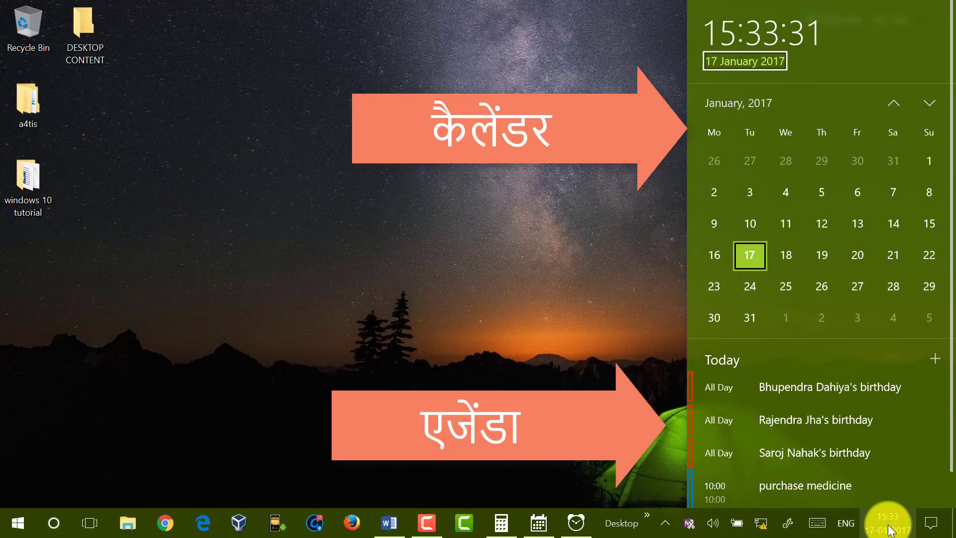
pyautogui.click(890, 529)
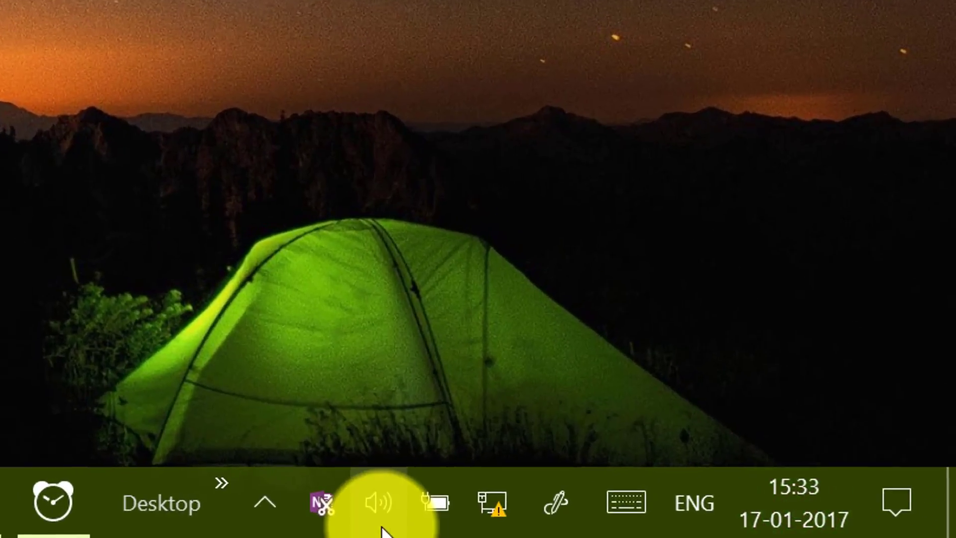
# - Show the speaker volume control and dismiss it without changing the level
pyautogui.moveTo(499, 497)
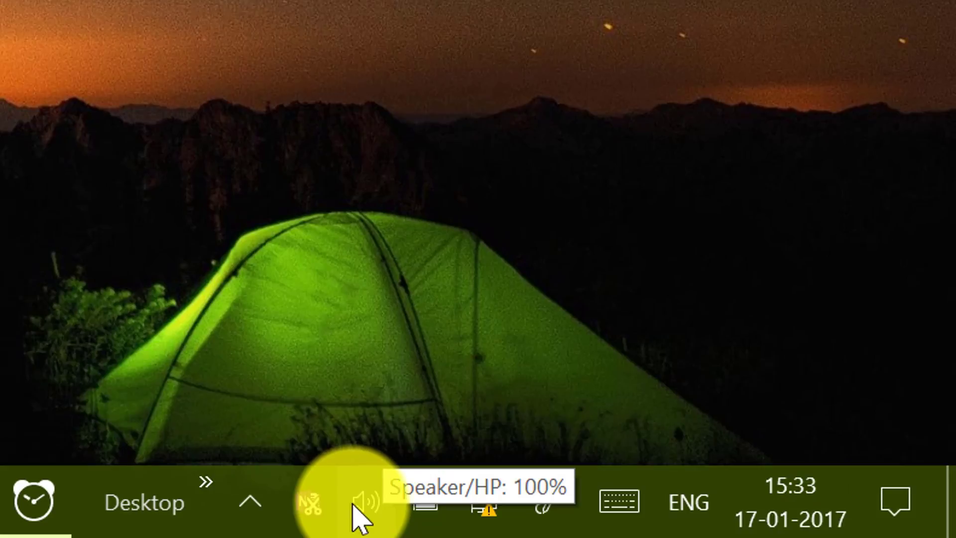
pyautogui.click(359, 505)
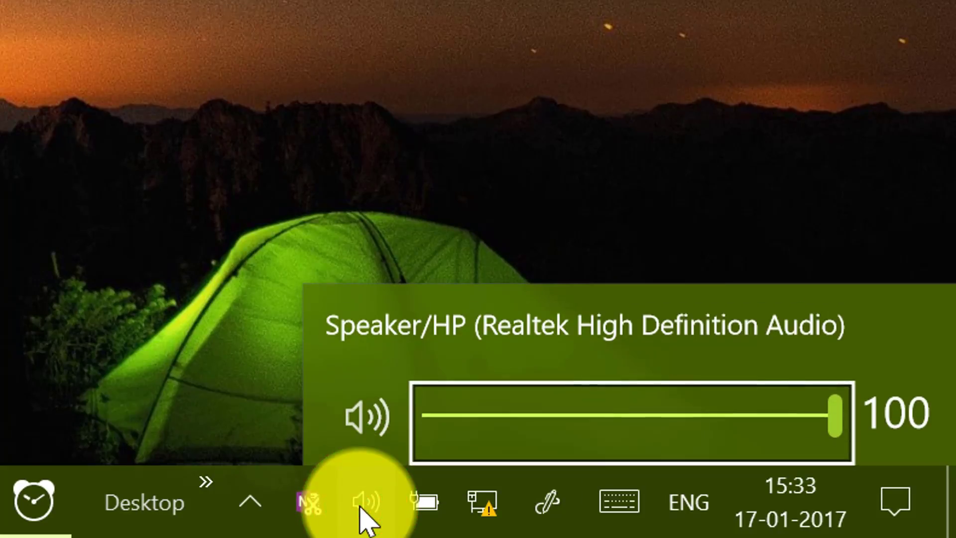
pyautogui.click(256, 399)
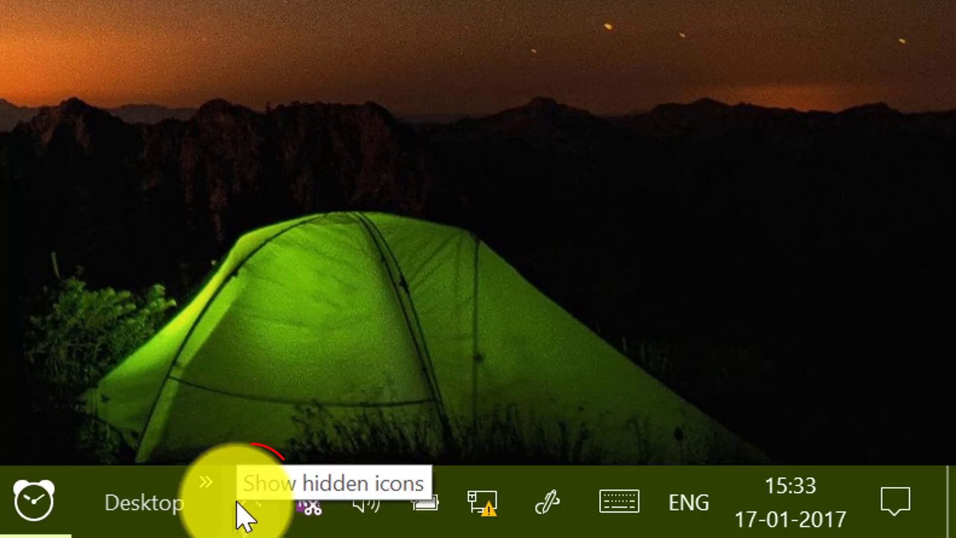
# - Reveal the hidden notification area icons and collapse them again
pyautogui.rightClick(260, 495)
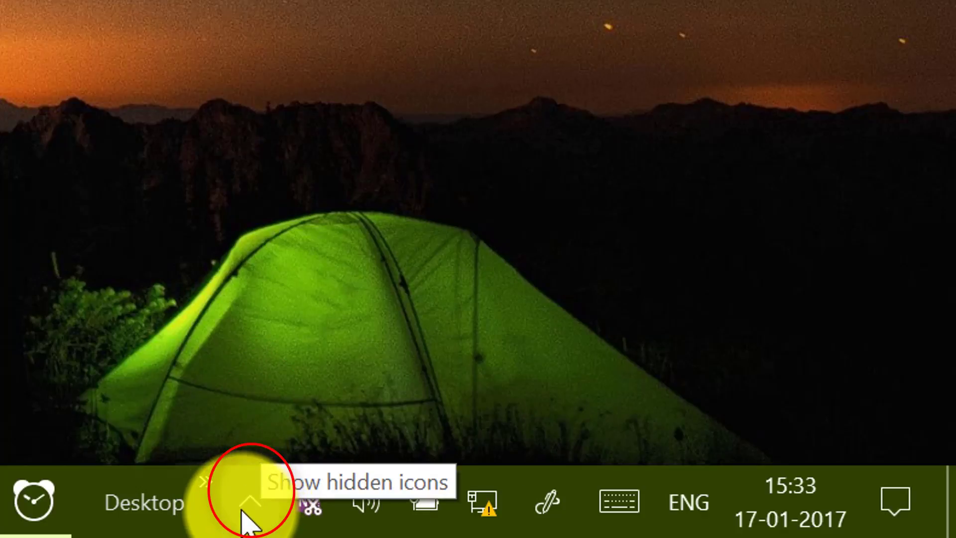
pyautogui.click(244, 509)
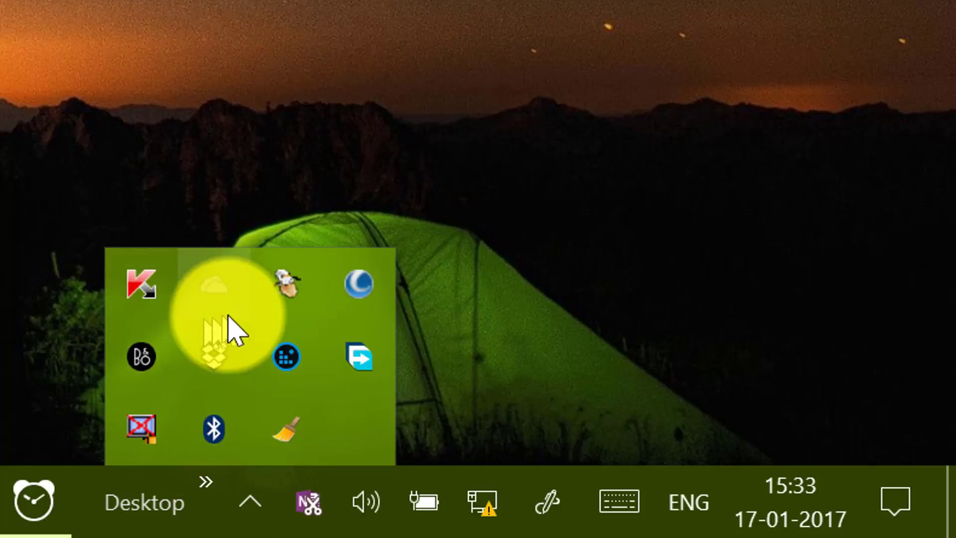
pyautogui.click(251, 502)
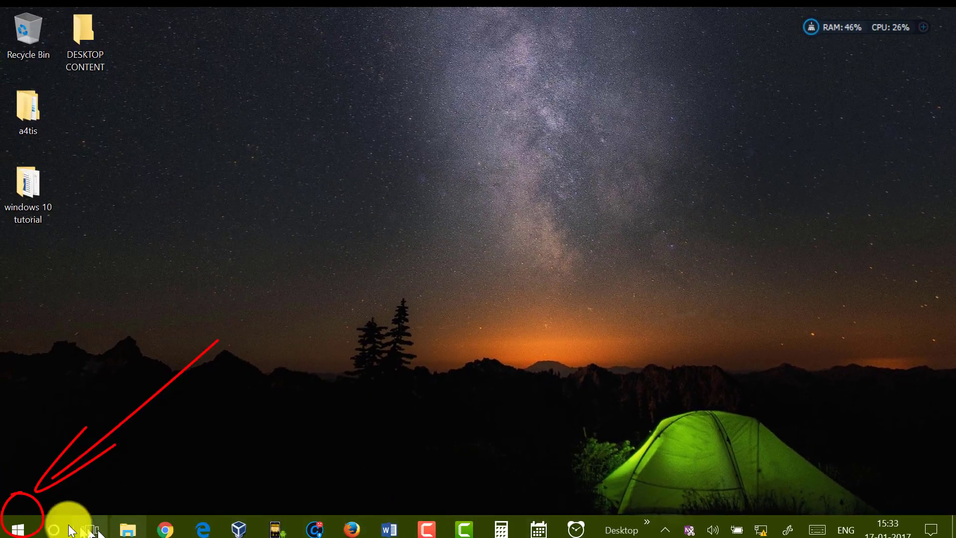
# - Open the Start screen, switch to the All apps list and browse its alphabetical entries
pyautogui.click(17, 532)
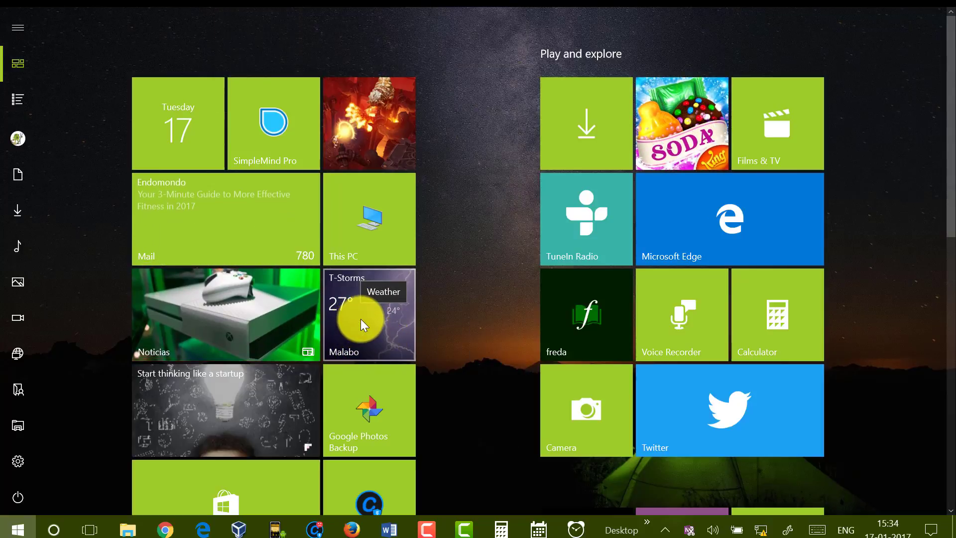
pyautogui.click(16, 98)
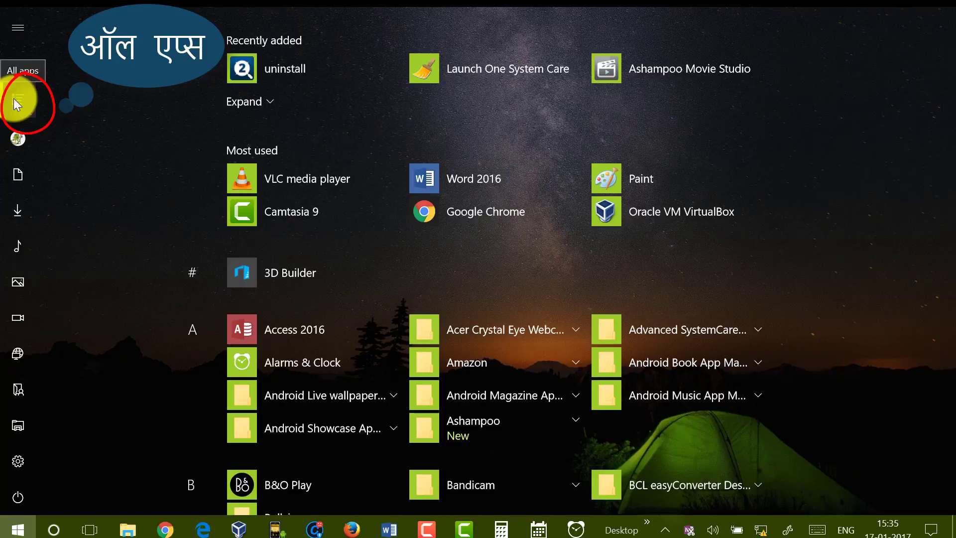
pyautogui.scroll(-3, 269, 269)
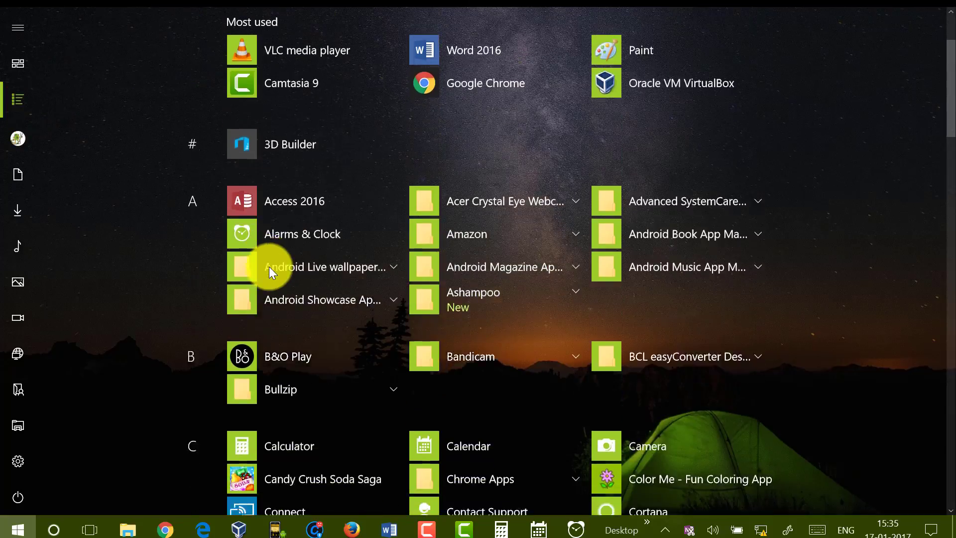
pyautogui.scroll(-5, 269, 267)
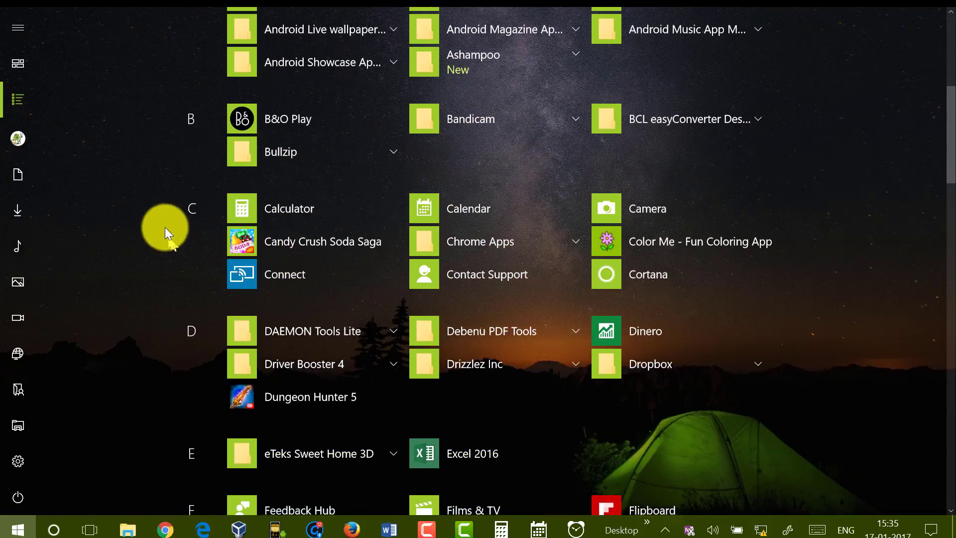
# - Jump to the letter C in the All apps list and launch Calculator
pyautogui.click(190, 121)
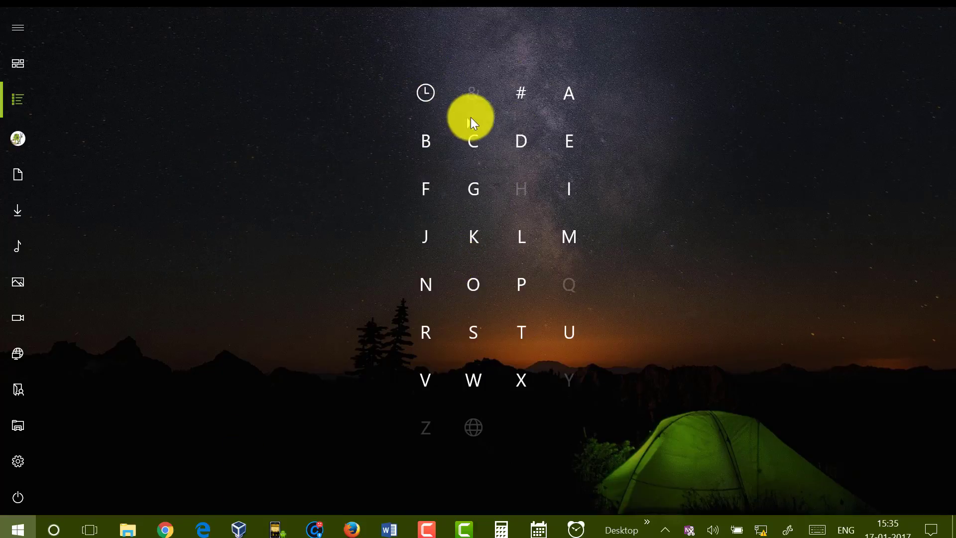
pyautogui.click(474, 145)
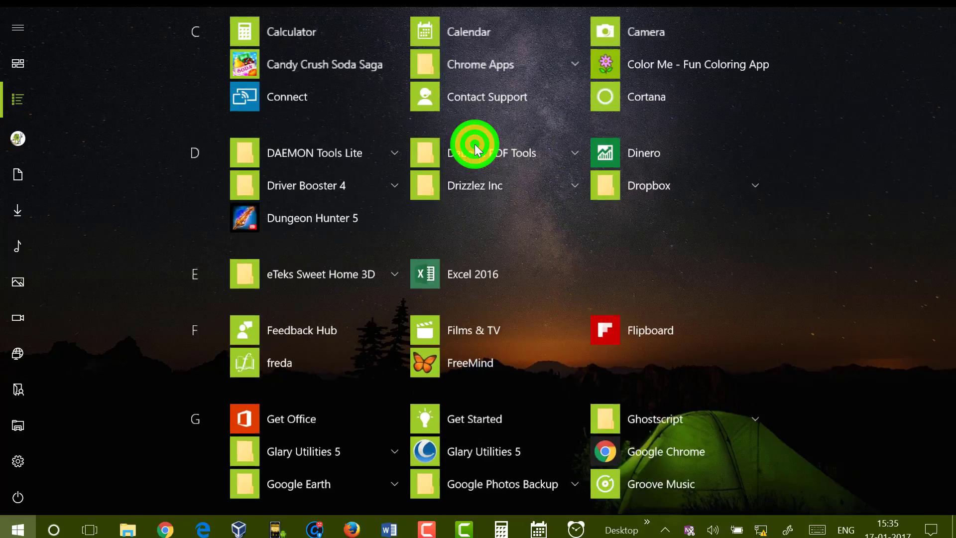
pyautogui.scroll(2, 351, 143)
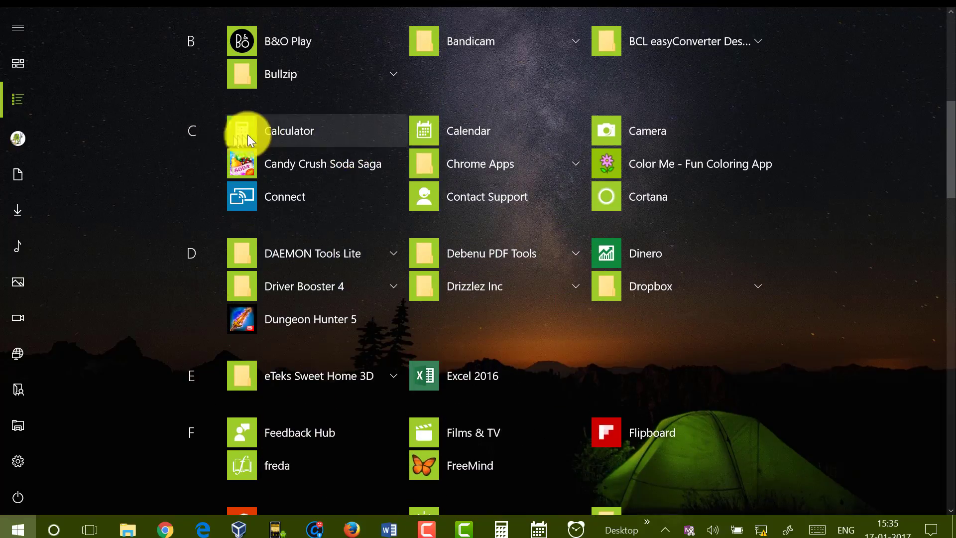
pyautogui.click(296, 130)
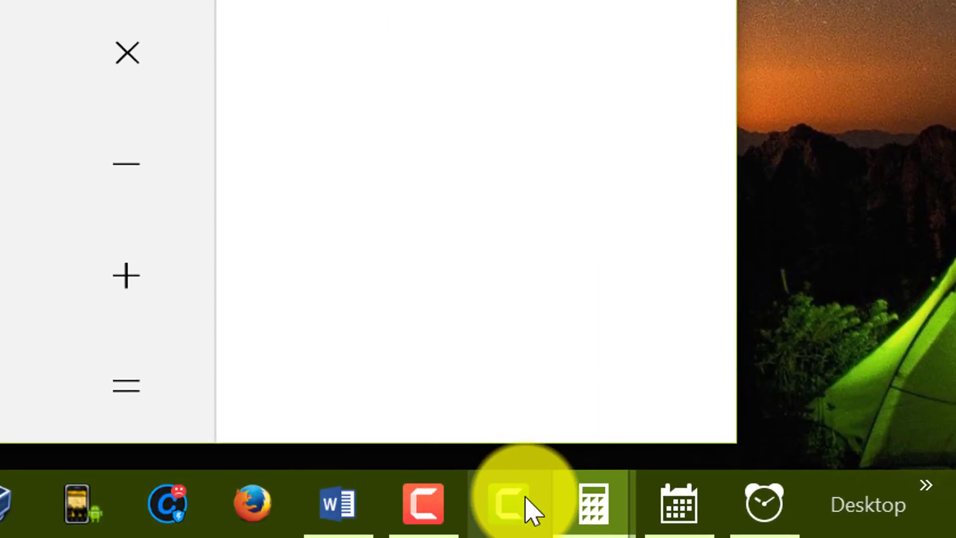
# - Close the first of the two Calculator windows, and minimize and restore the remaining one
pyautogui.moveTo(553, 524)
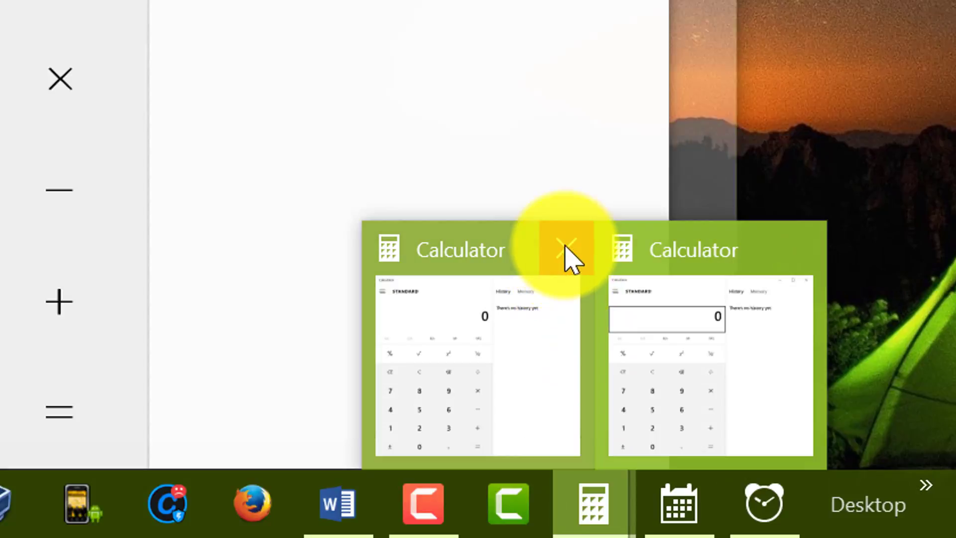
pyautogui.click(566, 247)
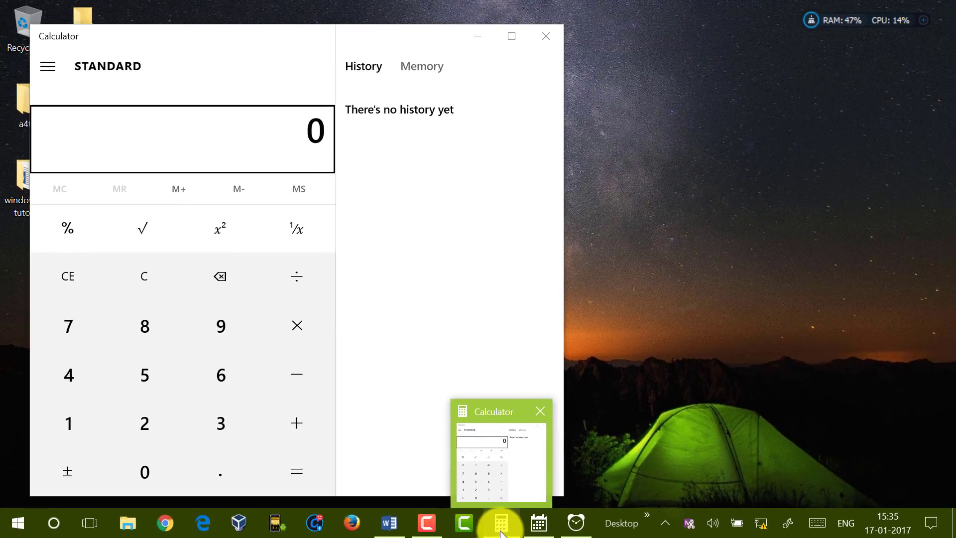
pyautogui.click(520, 531)
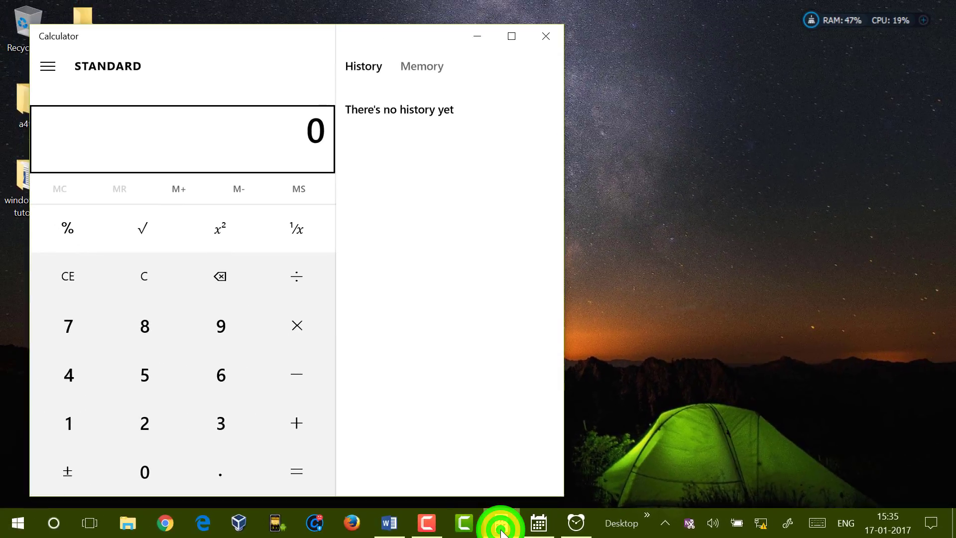
pyautogui.click(502, 532)
pyautogui.click(502, 532)
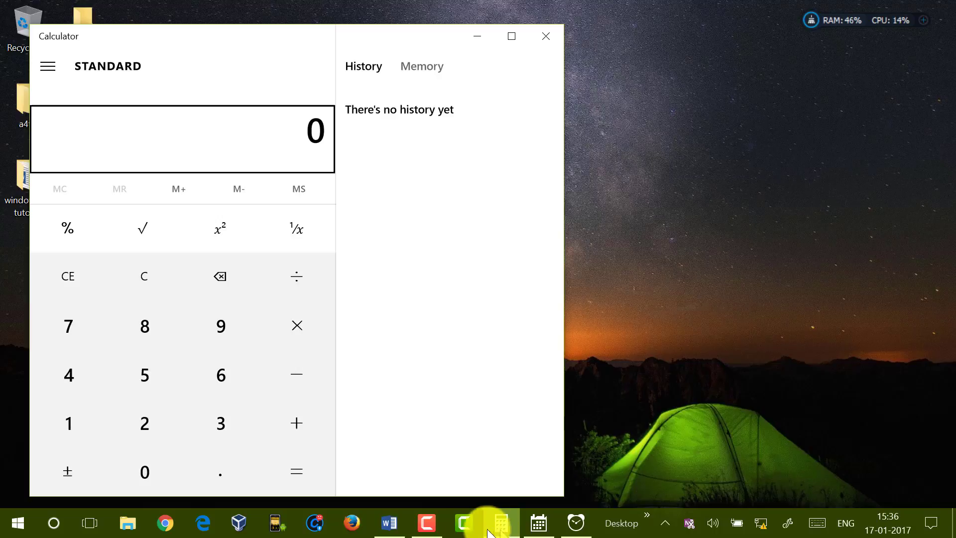
# - Switch between the running programs: the Word document, Calendar, and Alarms & Clock
pyautogui.click(391, 530)
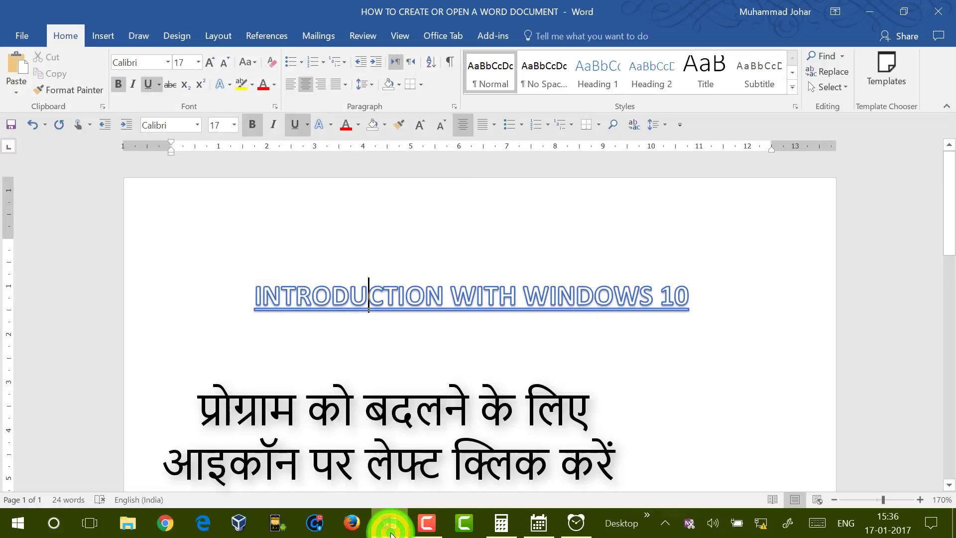
pyautogui.click(541, 529)
pyautogui.click(566, 528)
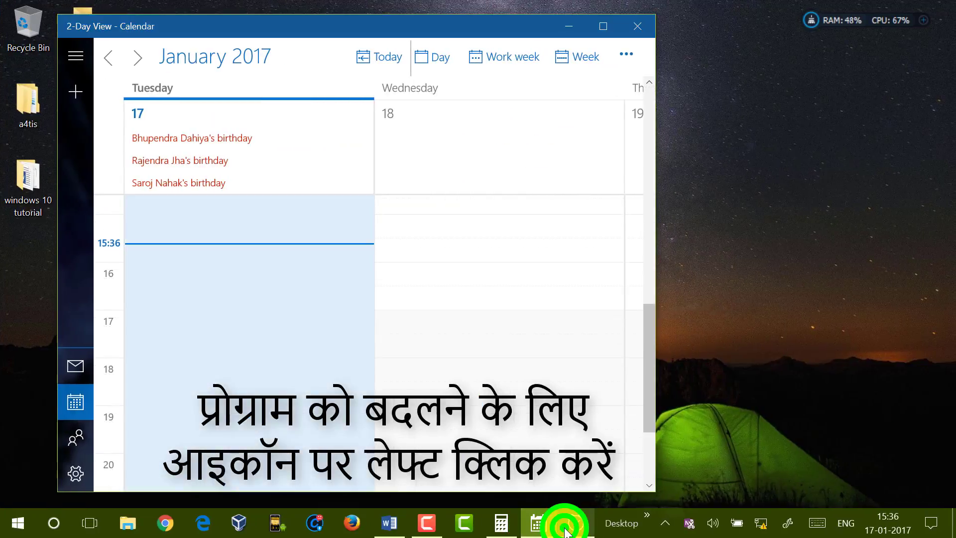
pyautogui.click(566, 529)
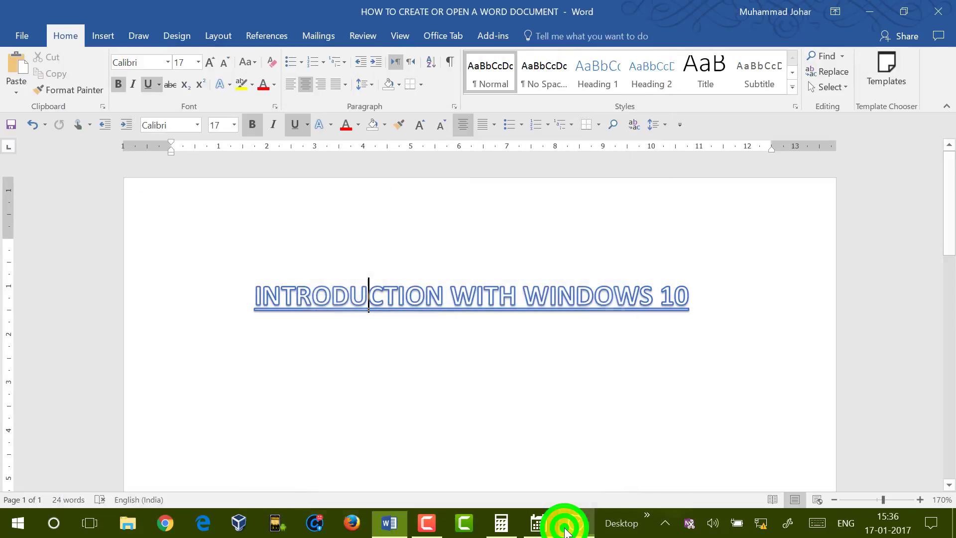
# - Minimize the Word and Calculator windows to return to the desktop
pyautogui.click(867, 12)
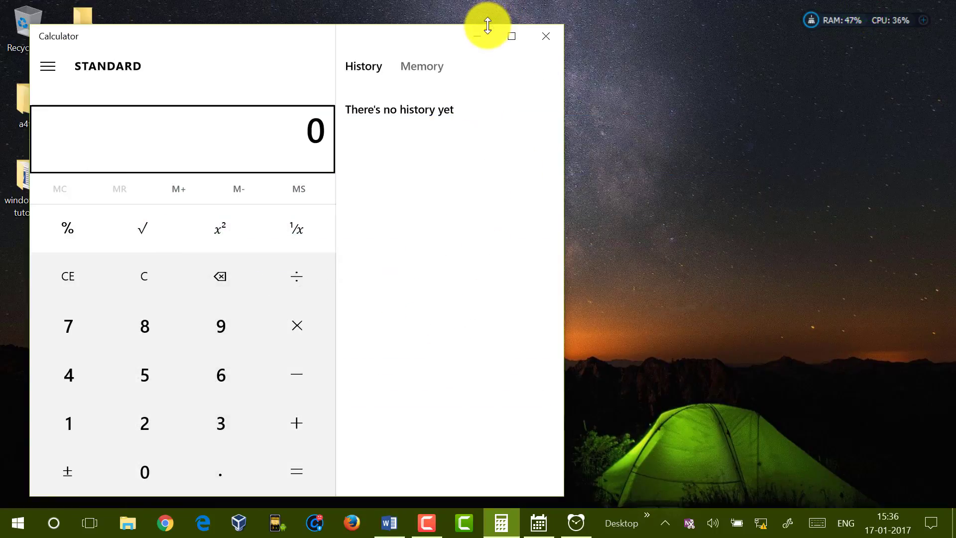
pyautogui.click(485, 30)
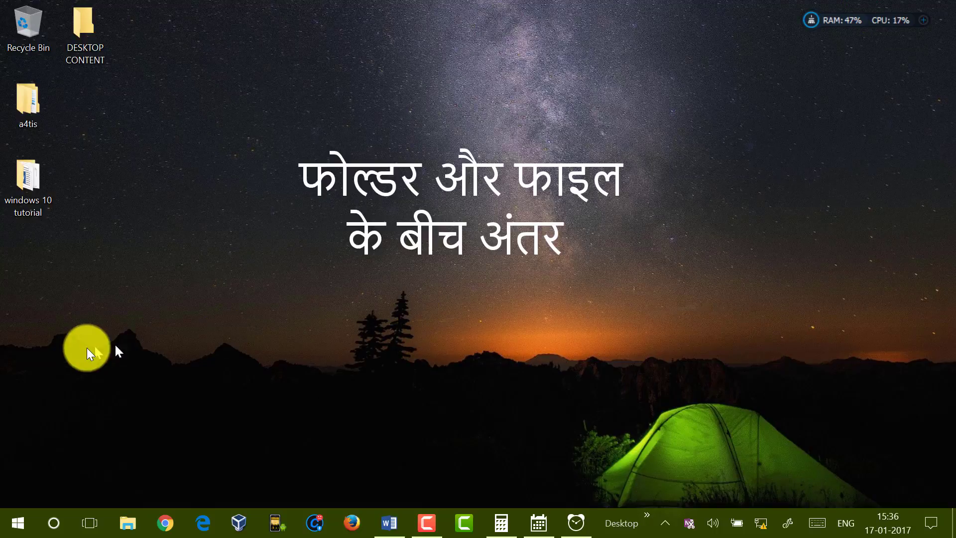
# - Open the windows 10 tutorial folder on the desktop, view the files and folders inside, and close it
pyautogui.click(32, 171)
pyautogui.doubleClick(32, 172)
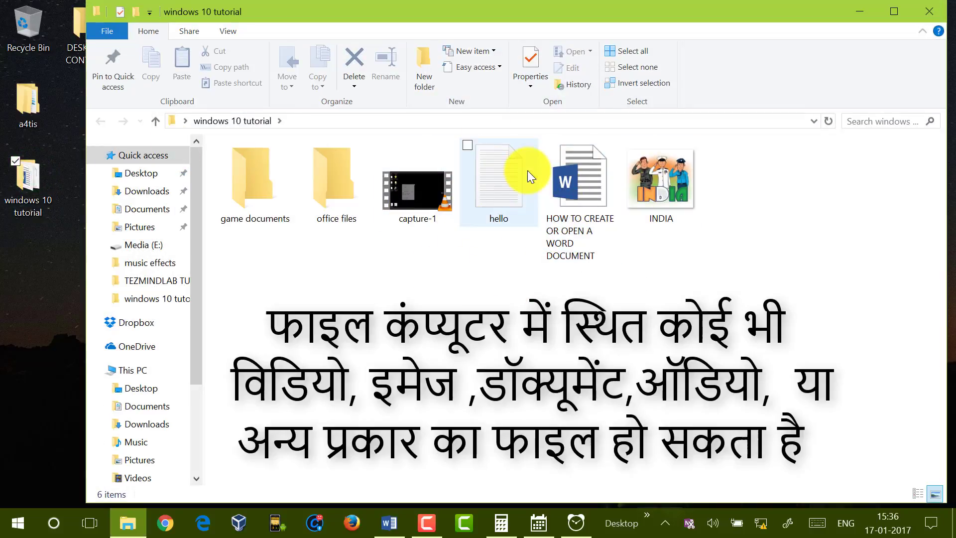
pyautogui.click(929, 11)
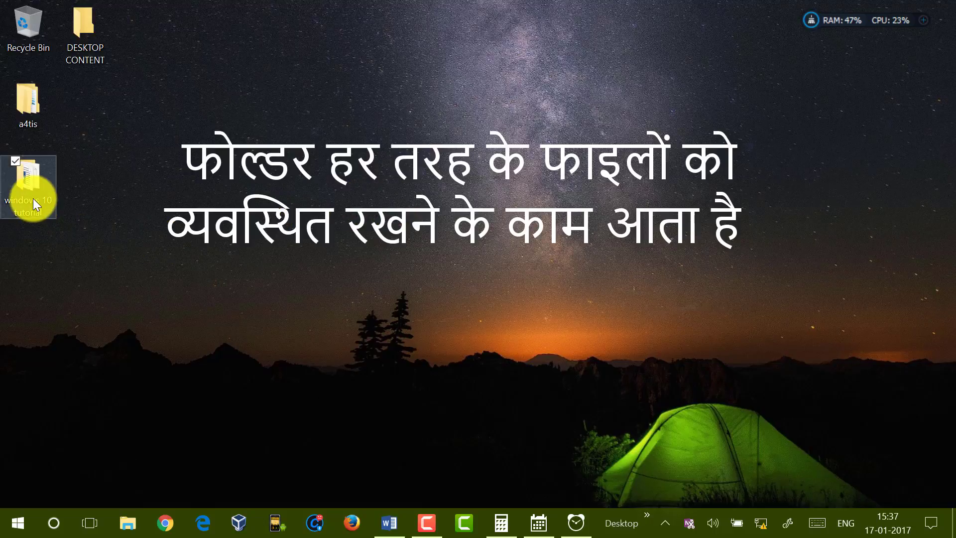
# - Check the windows 10 tutorial folder's details, reopen the folder, and go from it to the Documents folder
pyautogui.moveTo(33, 198)
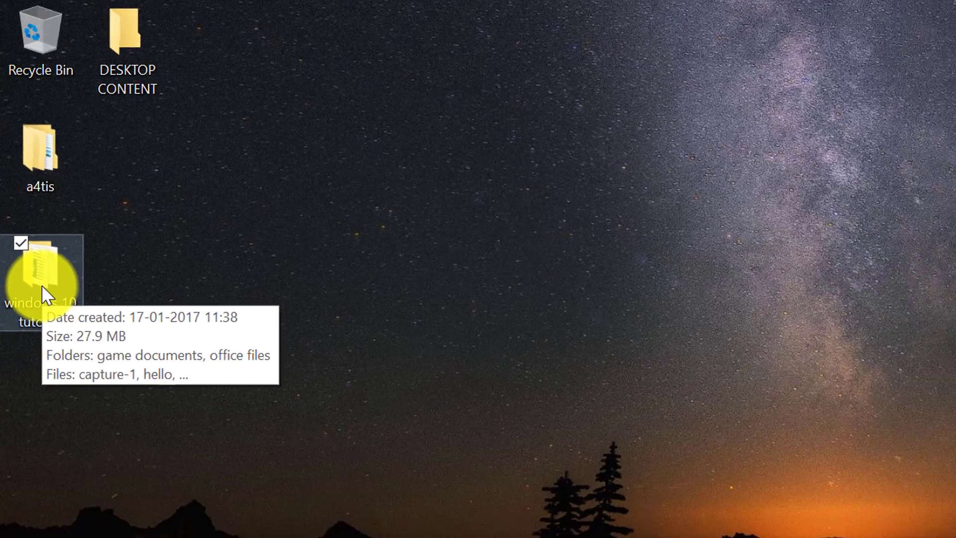
pyautogui.click(55, 364)
pyautogui.click(24, 188)
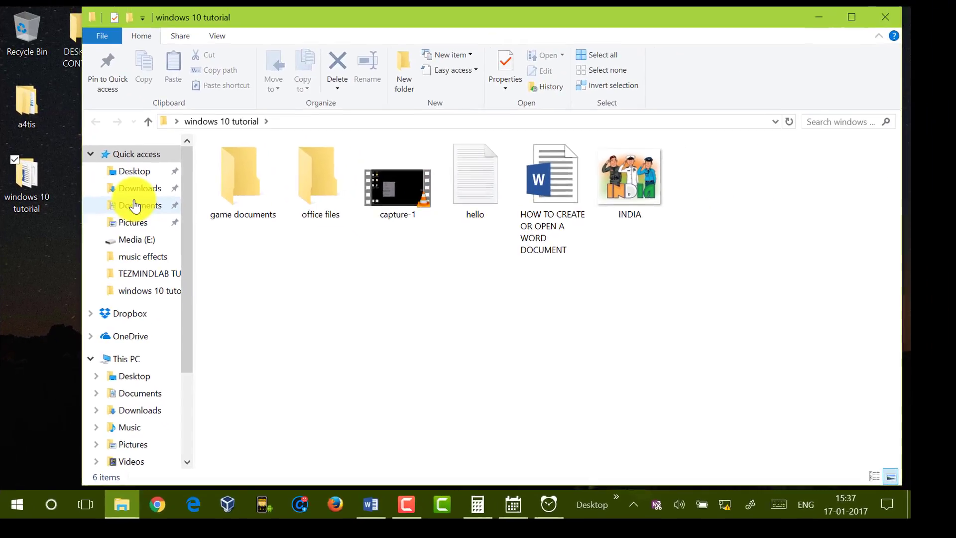
pyautogui.click(251, 113)
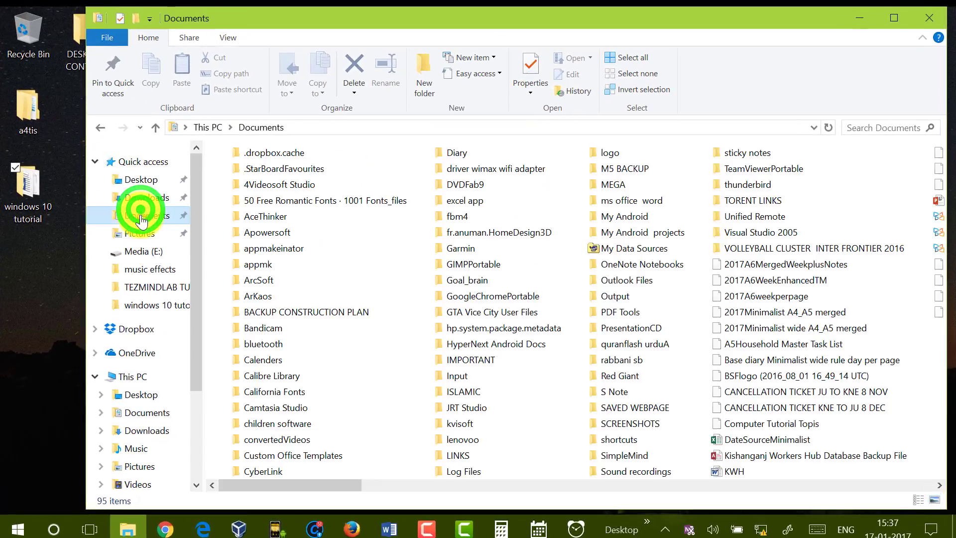
# - Go to the Pictures folder, open the INDIA image to view it, and close the picture viewer
pyautogui.click(136, 232)
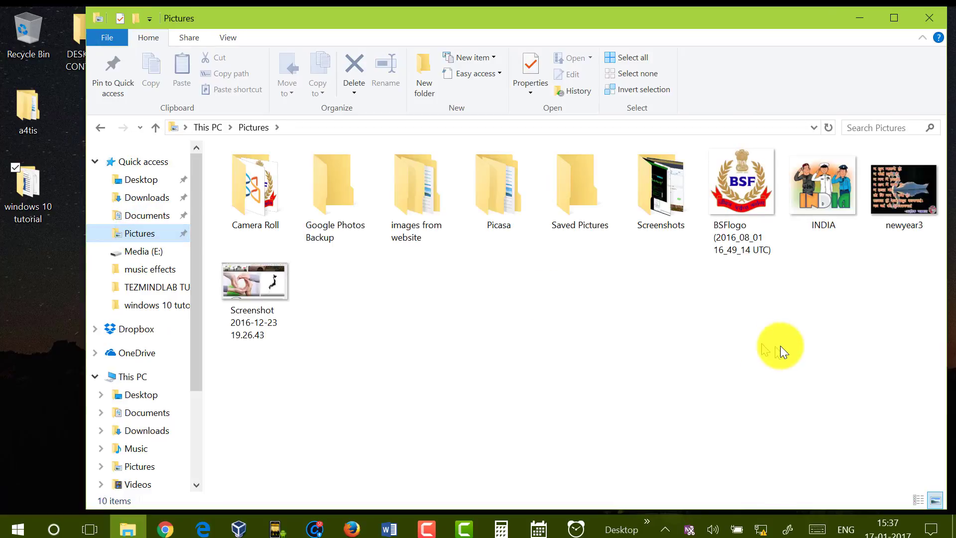
pyautogui.doubleClick(825, 193)
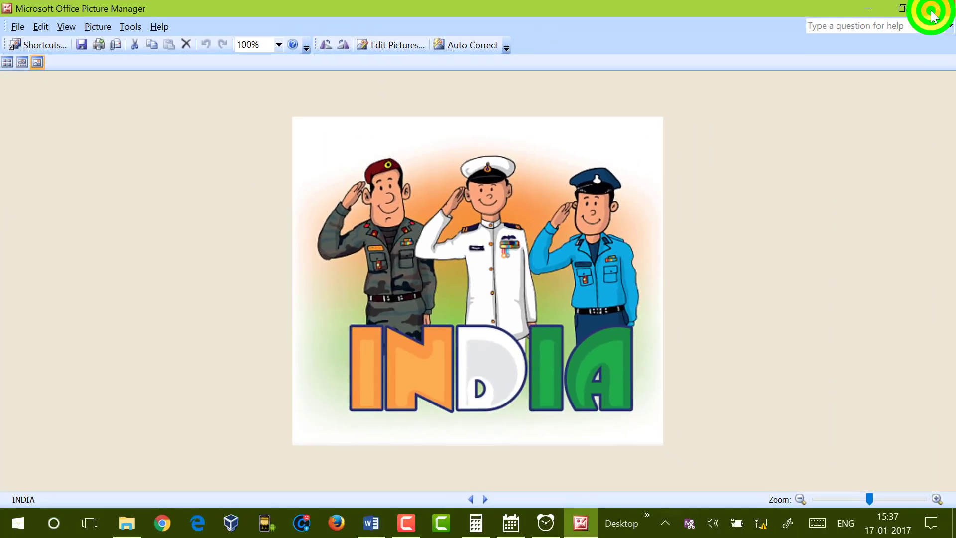
pyautogui.click(931, 15)
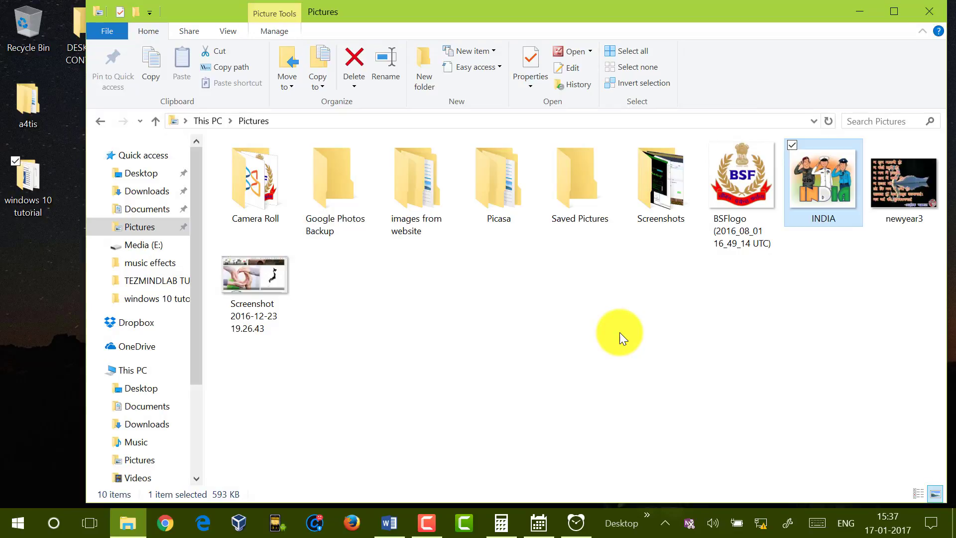
# - Delete the BSFlogo image from the Pictures folder
pyautogui.click(804, 211)
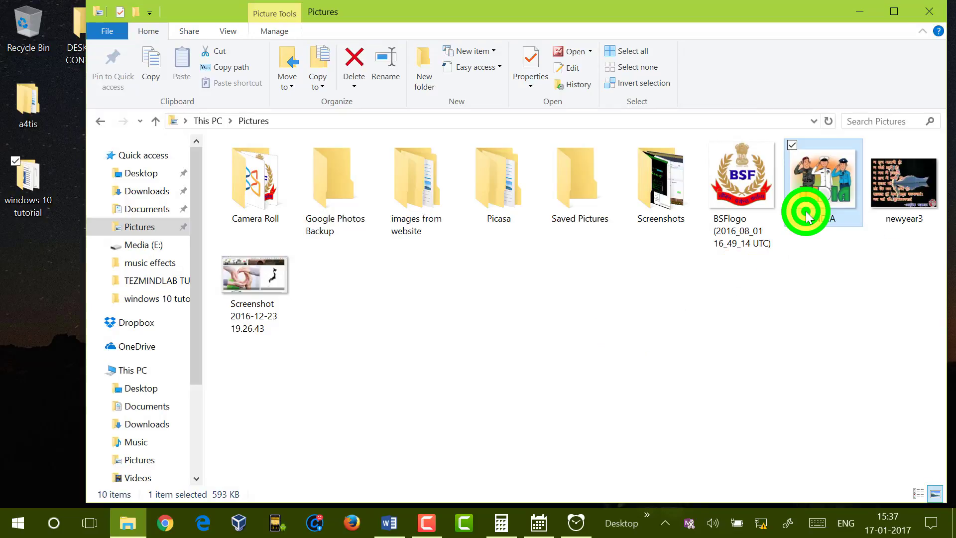
pyautogui.click(758, 204)
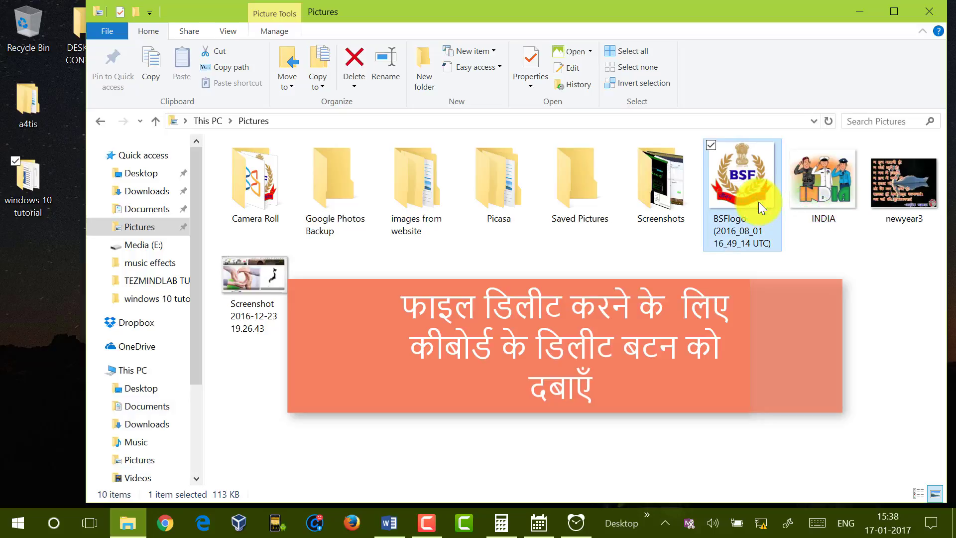
pyautogui.press('Delete')
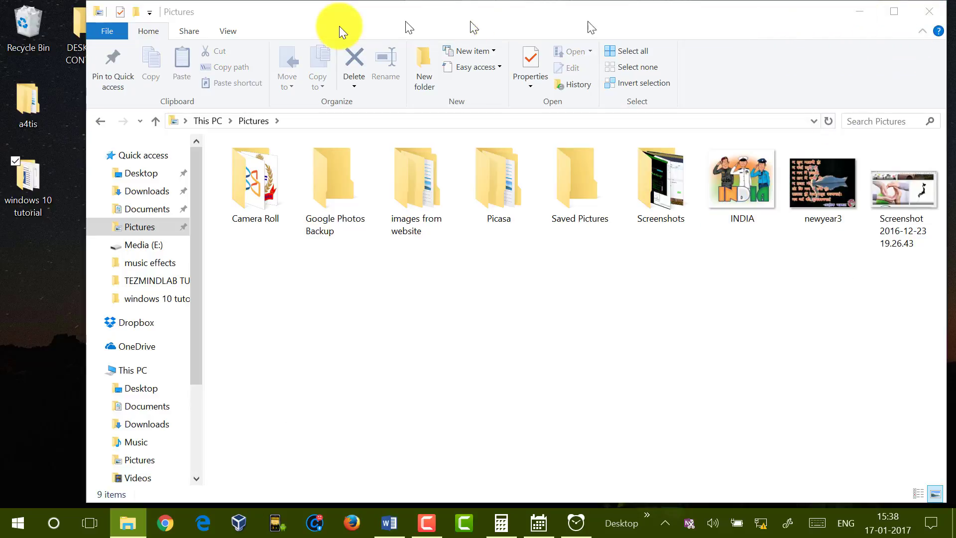
# - Narrow the Pictures window to uncover the Recycle Bin, and restore the deleted BSFlogo image from it
pyautogui.moveTo(83, 156); pyautogui.dragTo(163, 156)
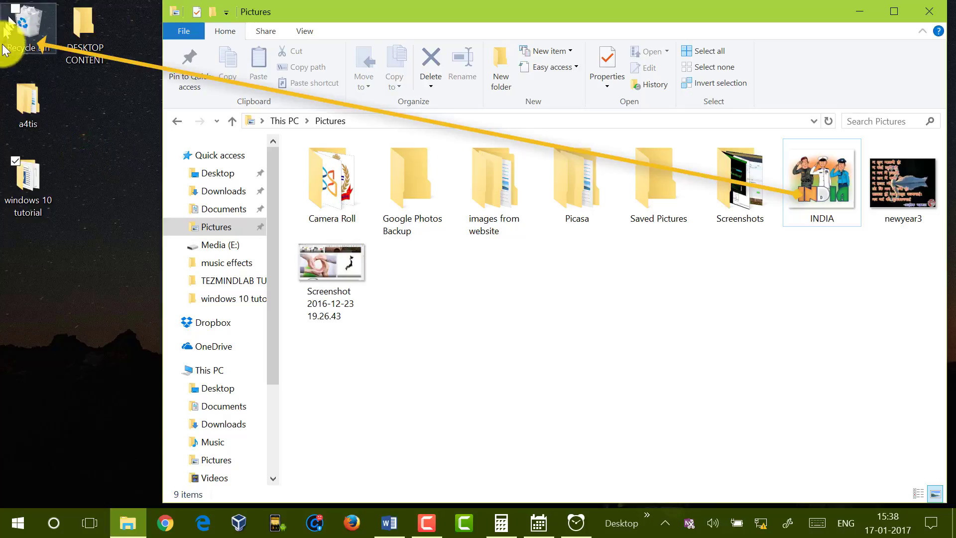
pyautogui.doubleClick(29, 32)
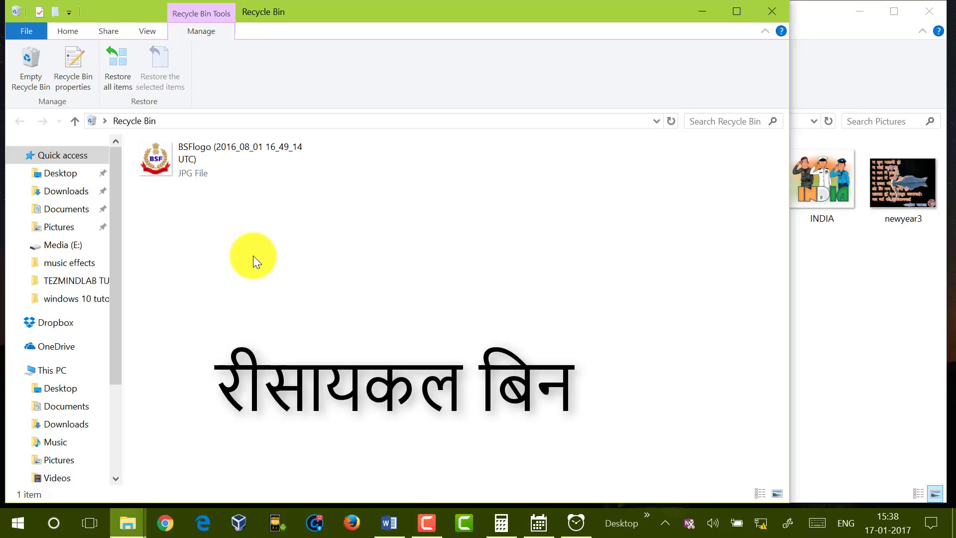
pyautogui.click(165, 170)
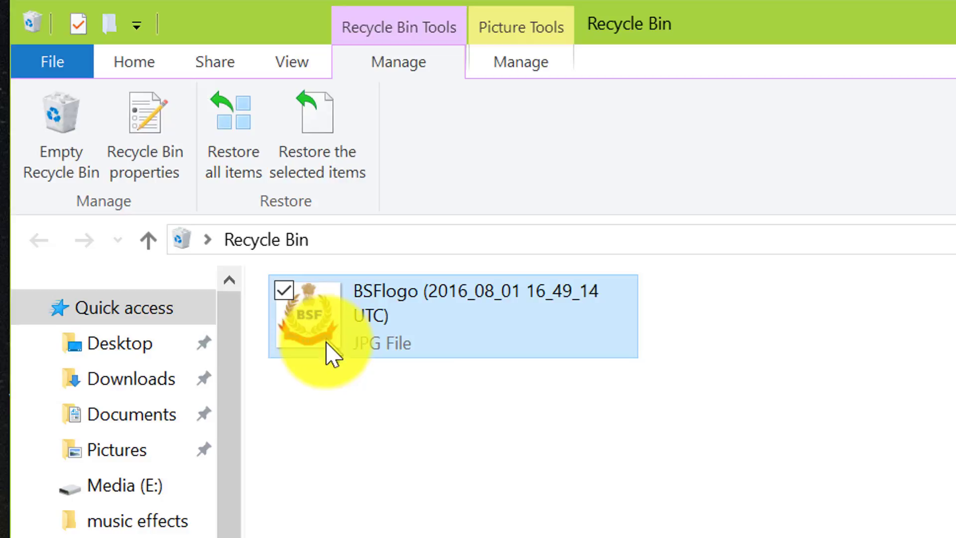
pyautogui.click(398, 321)
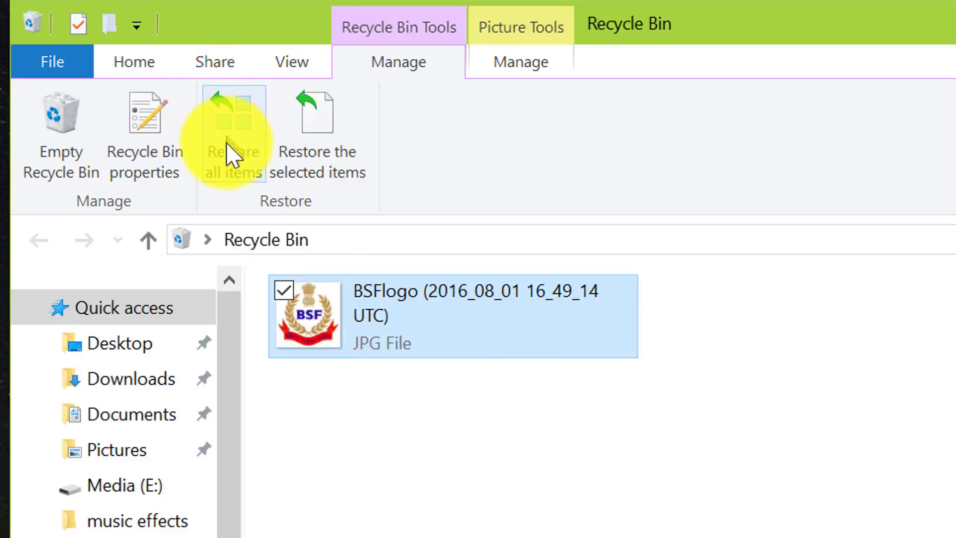
pyautogui.click(317, 140)
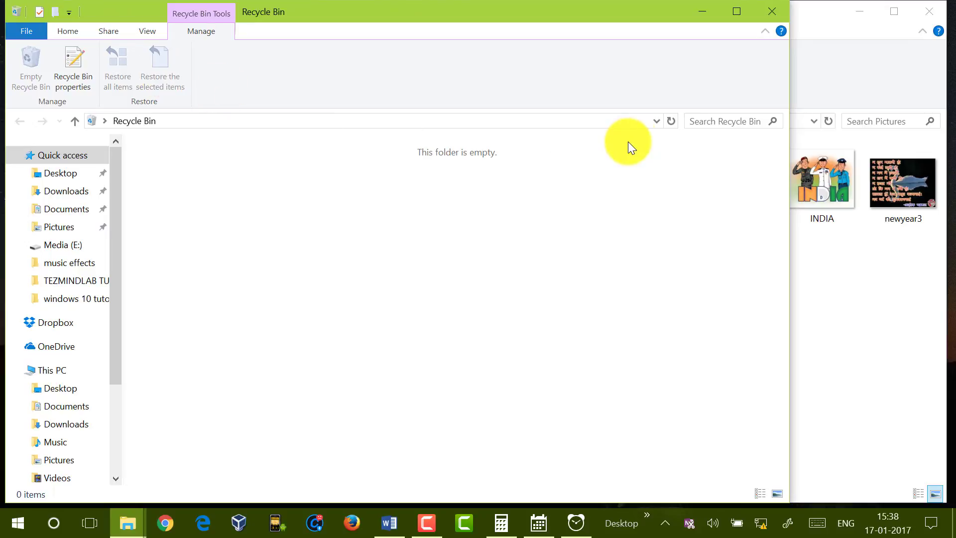
# - Check the Pictures folder for the restored BSFlogo image, and close both the Pictures and Recycle Bin windows
pyautogui.click(843, 306)
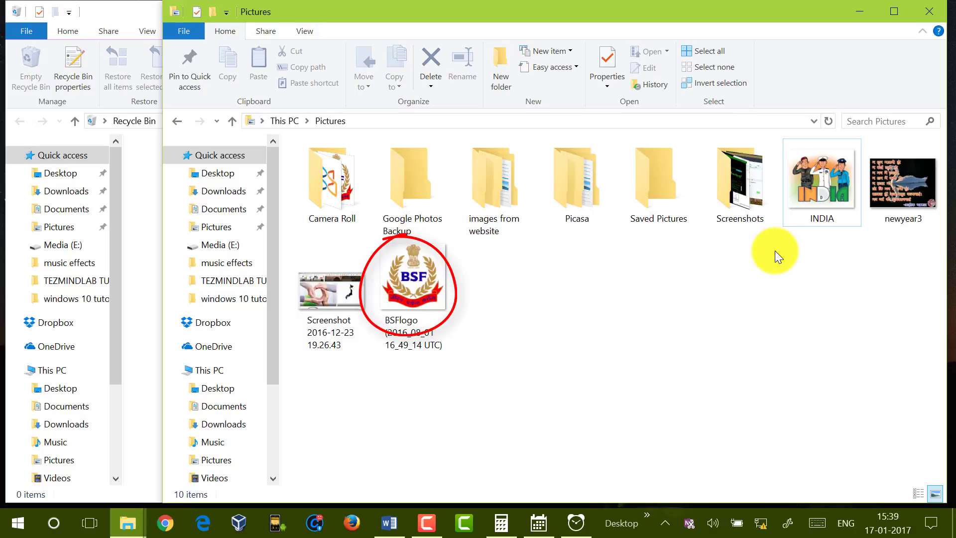
pyautogui.click(924, 20)
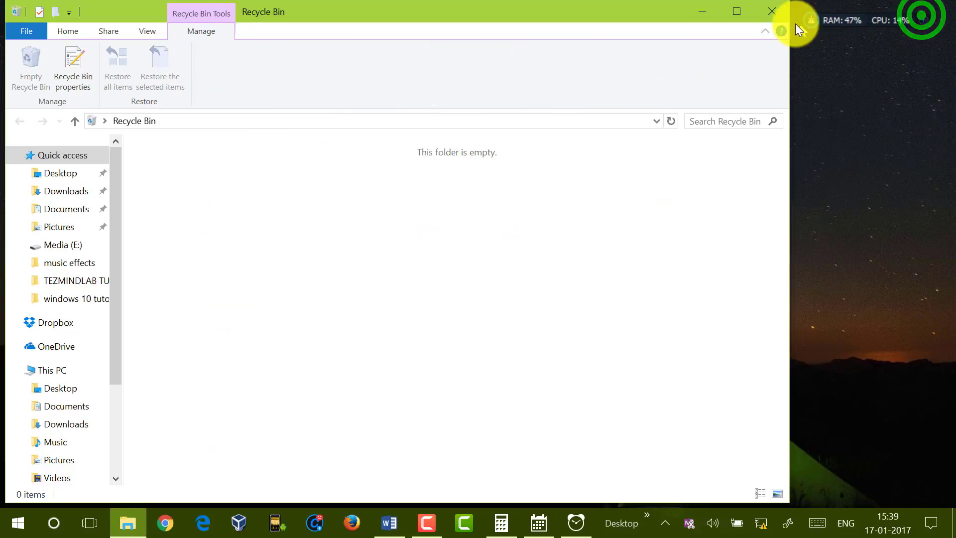
pyautogui.click(776, 18)
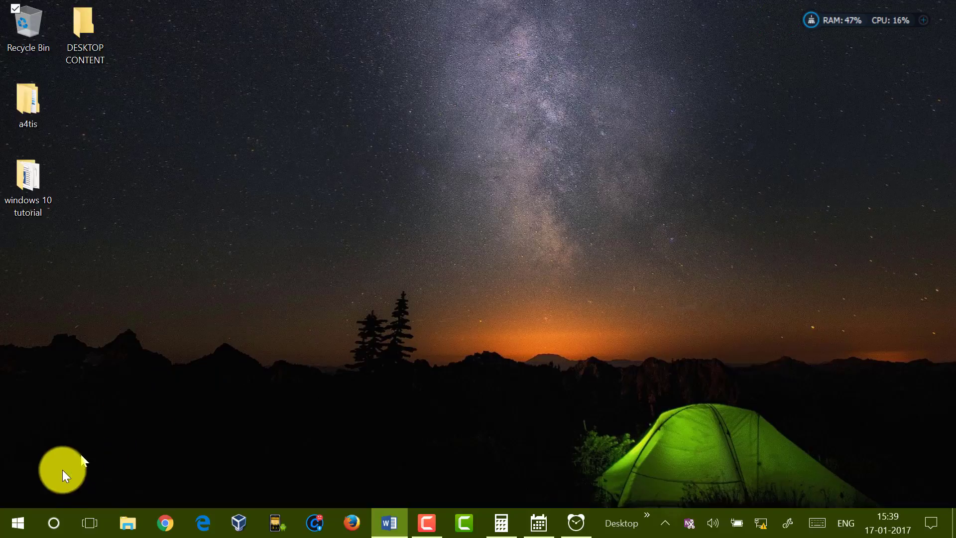
# - Open the Start screen, switch from pinned tiles to all apps, and expand the Start menu labels
pyautogui.click(26, 519)
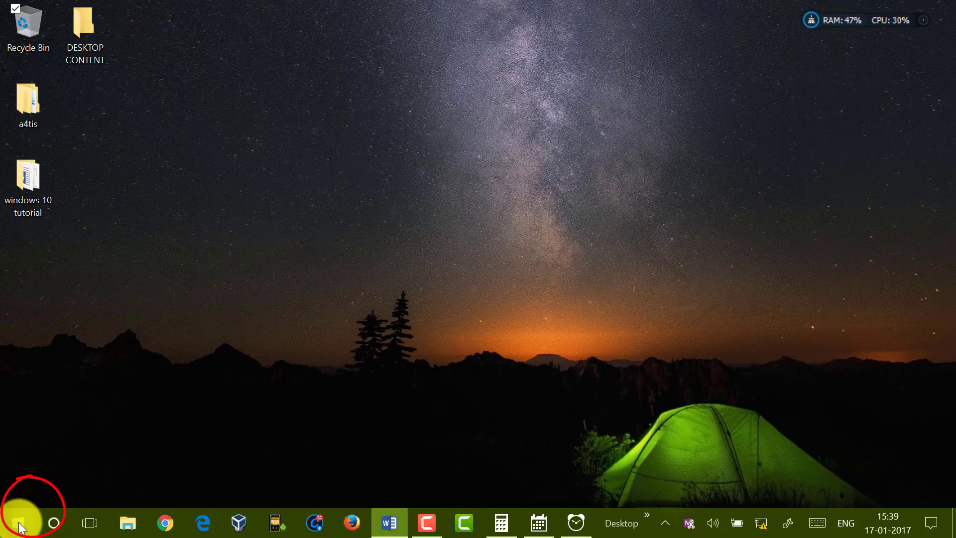
pyautogui.click(20, 527)
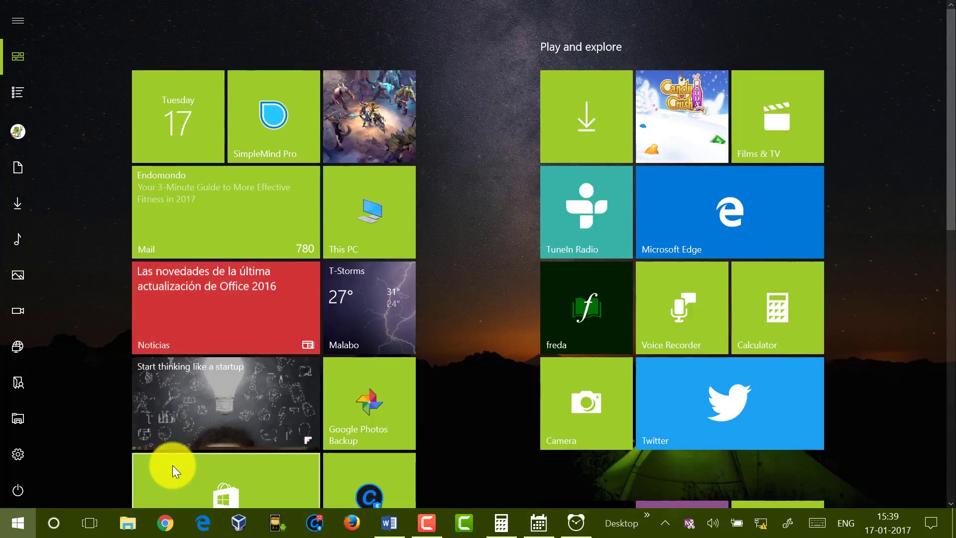
pyautogui.click(25, 24)
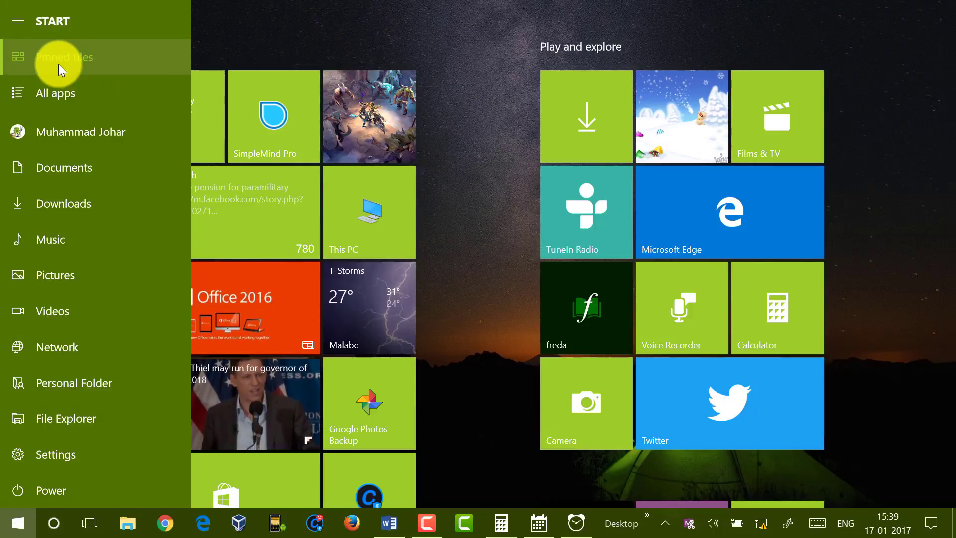
pyautogui.click(46, 94)
pyautogui.click(18, 19)
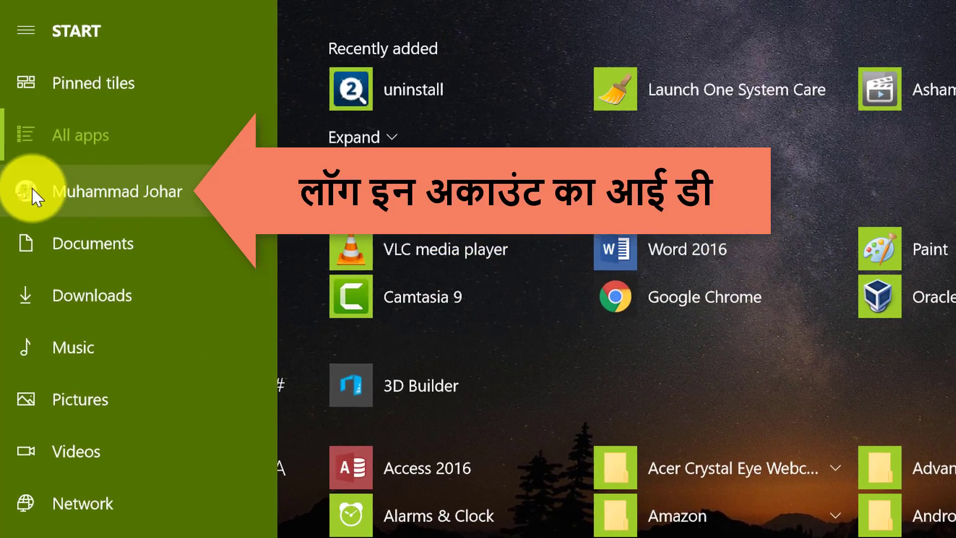
# - View the account options and the power options in Start, and return to the desktop
pyautogui.click(99, 193)
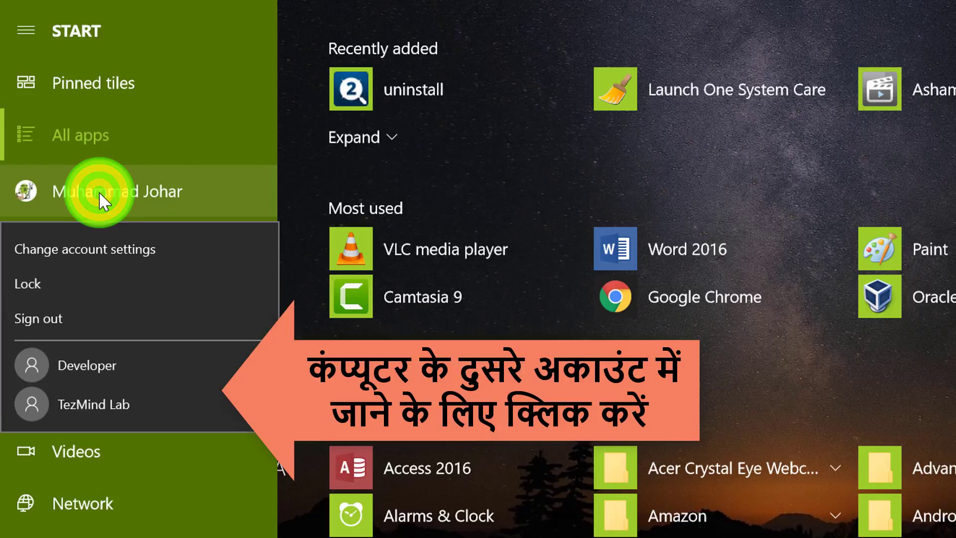
pyautogui.click(99, 191)
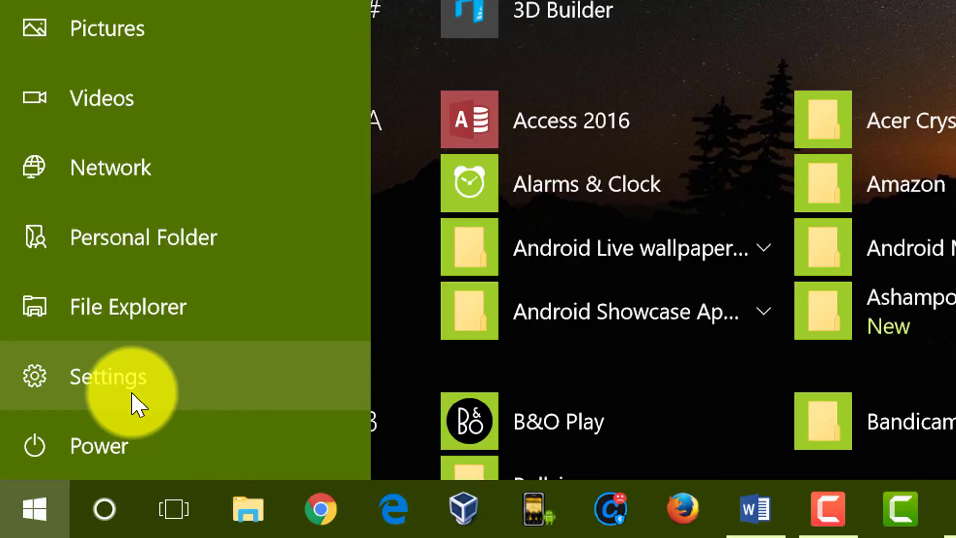
pyautogui.click(112, 445)
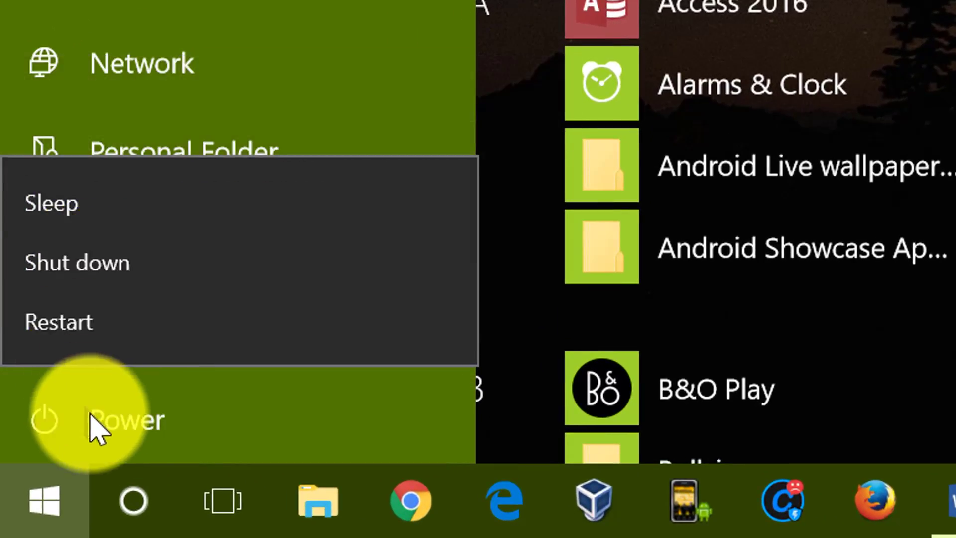
pyautogui.click(98, 429)
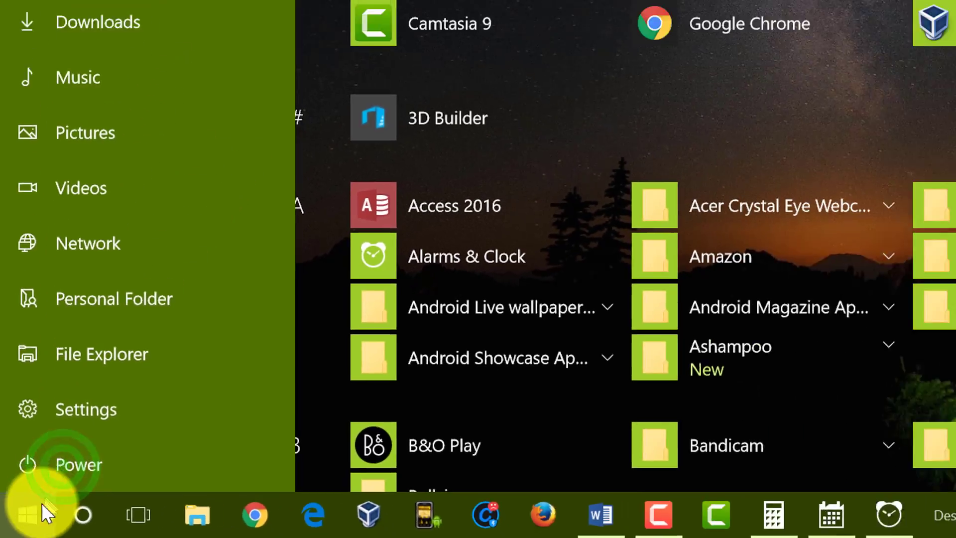
pyautogui.click(55, 513)
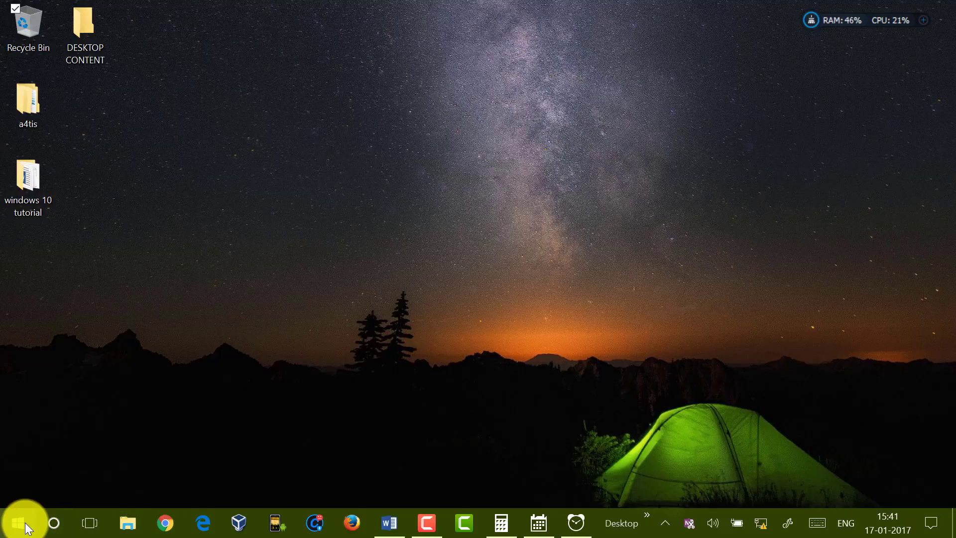
# - Bring up Cortana's voice listening prompt and dismiss it
pyautogui.click(54, 523)
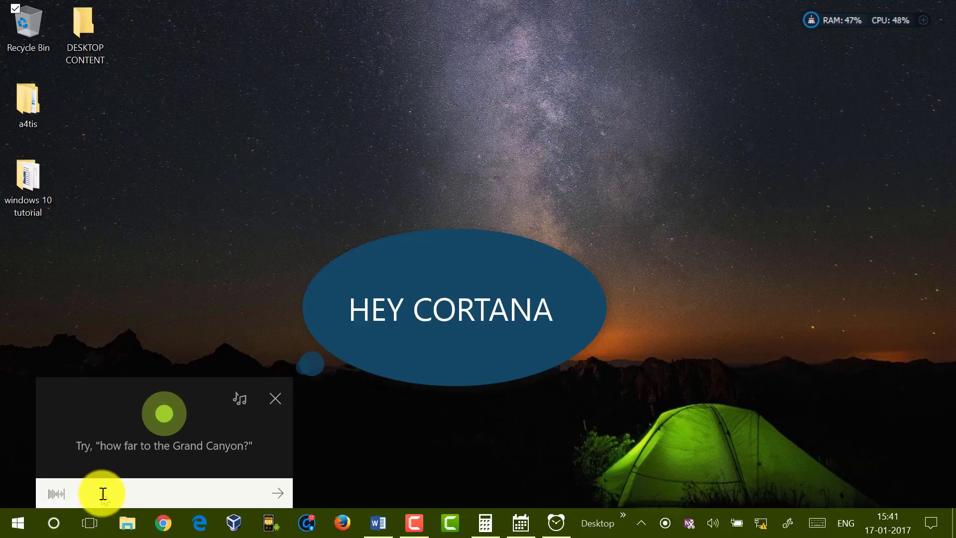
pyautogui.click(286, 398)
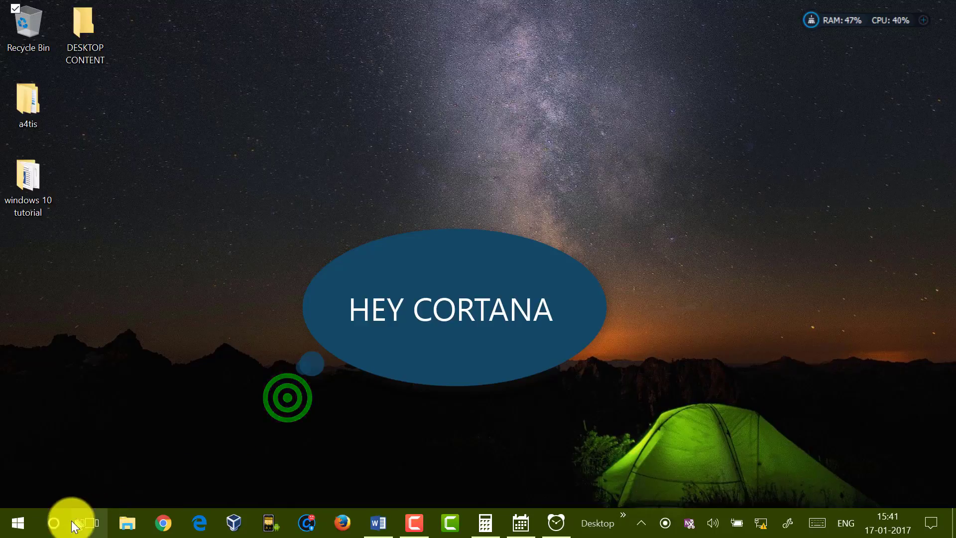
# - Search for "word" with Cortana, launch Word 2016 from the results, and minimize its window
pyautogui.click(54, 523)
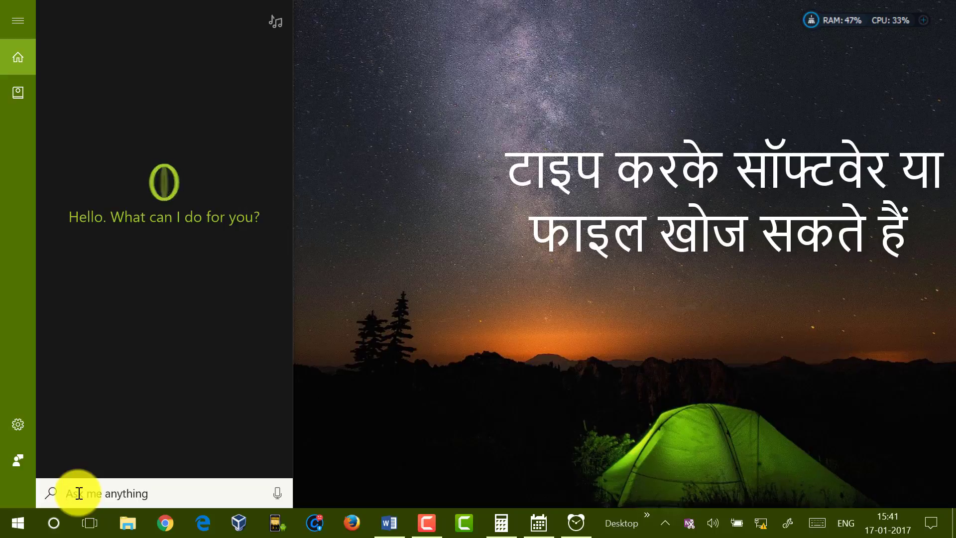
pyautogui.write('word')
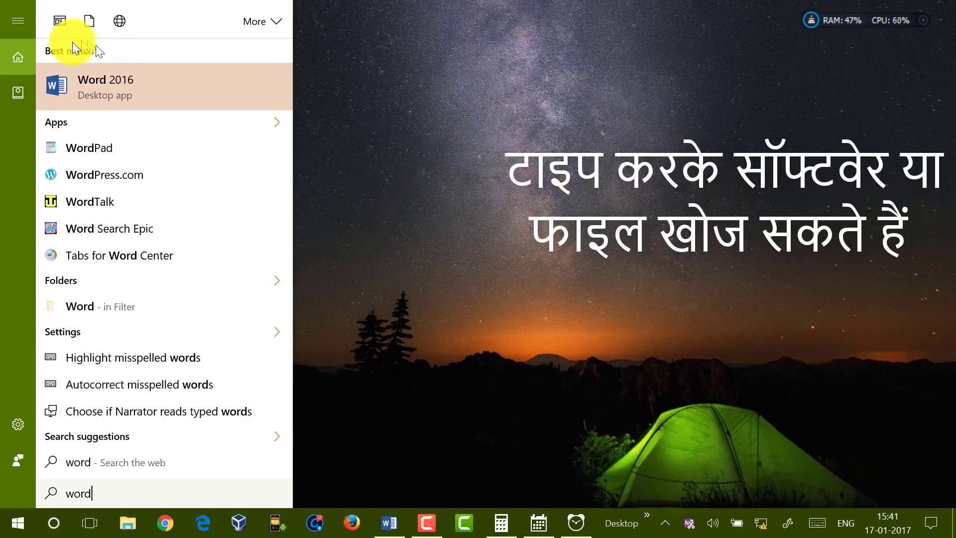
pyautogui.click(106, 92)
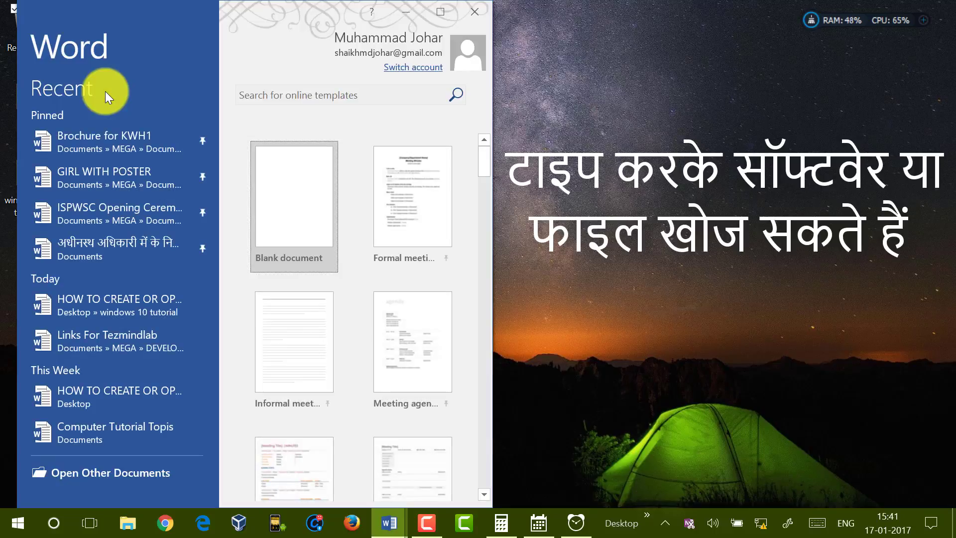
pyautogui.click(405, 11)
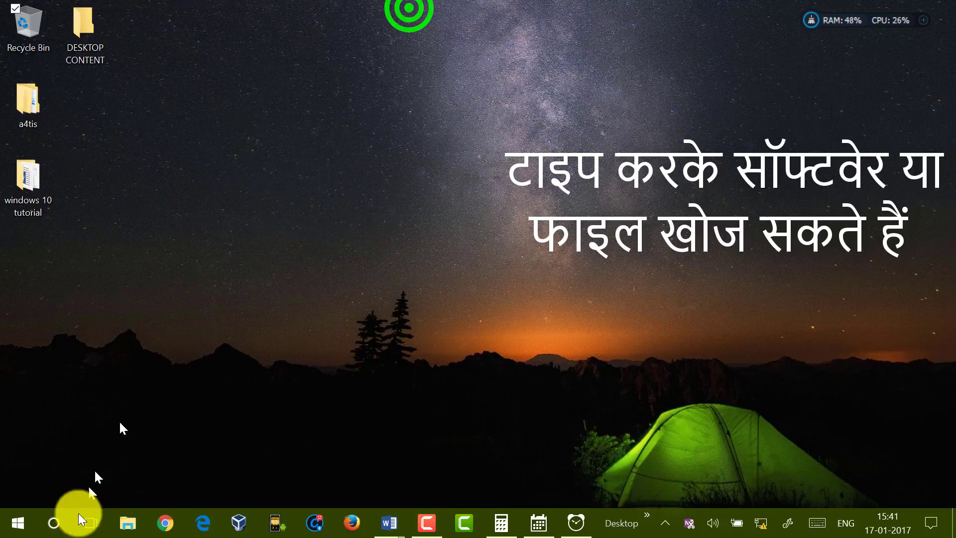
# - Search for "bsf" with Cortana, look through the matching folders and photos, and dismiss the search
pyautogui.click(54, 523)
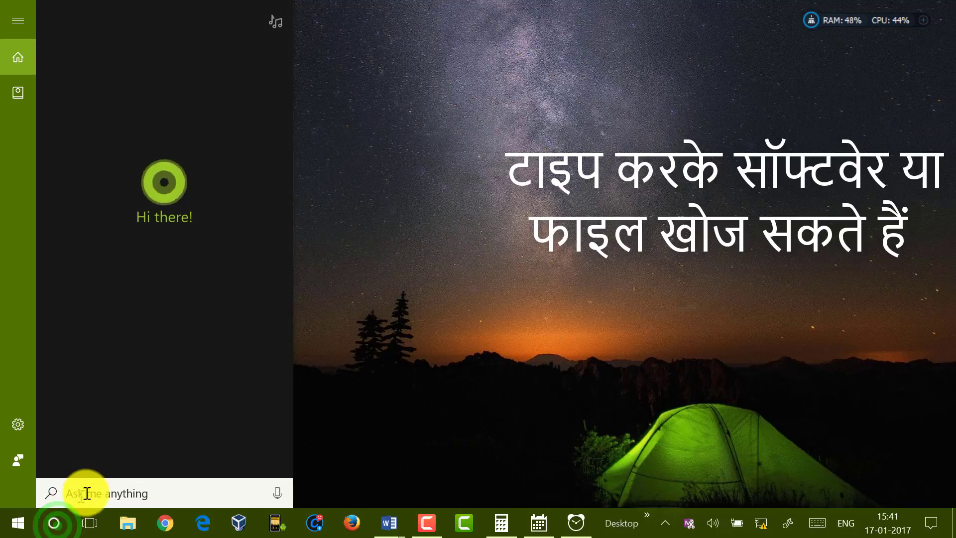
pyautogui.write('bsf')
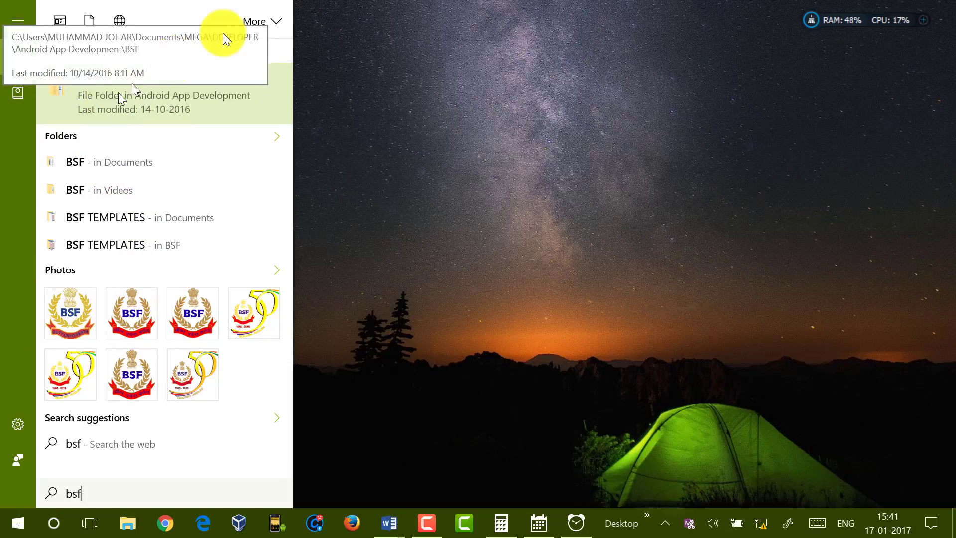
pyautogui.click(372, 79)
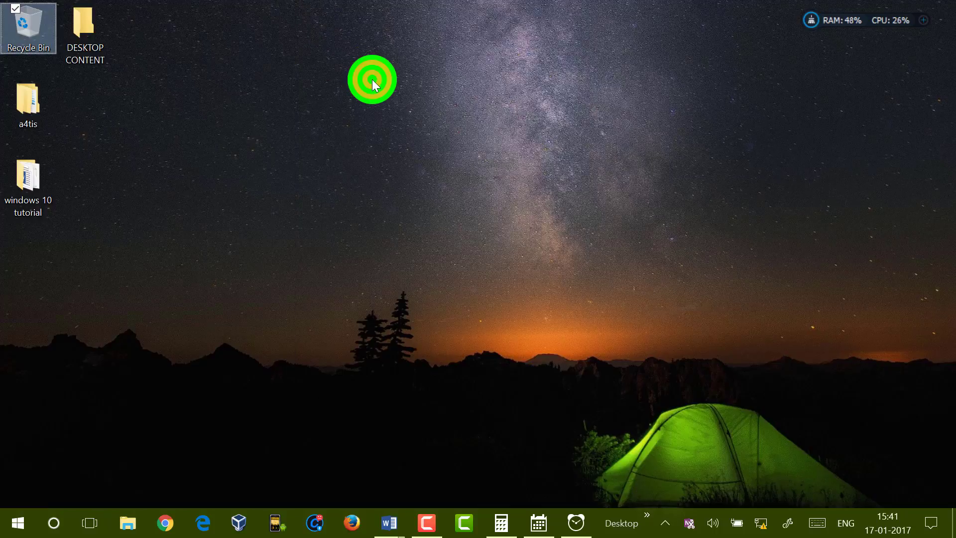
# - Open Task View, preview the virtual desktops, and return to Desktop 1
pyautogui.click(90, 528)
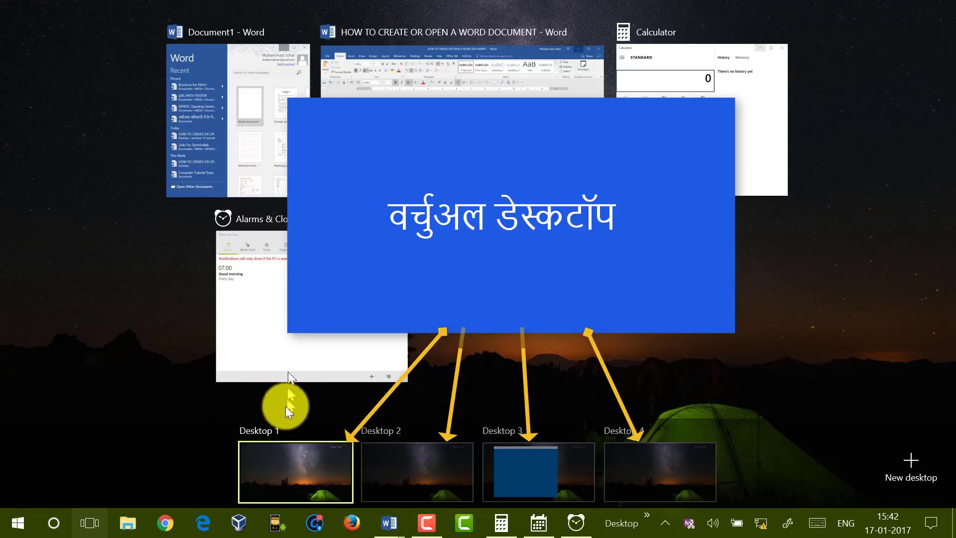
pyautogui.moveTo(385, 470)
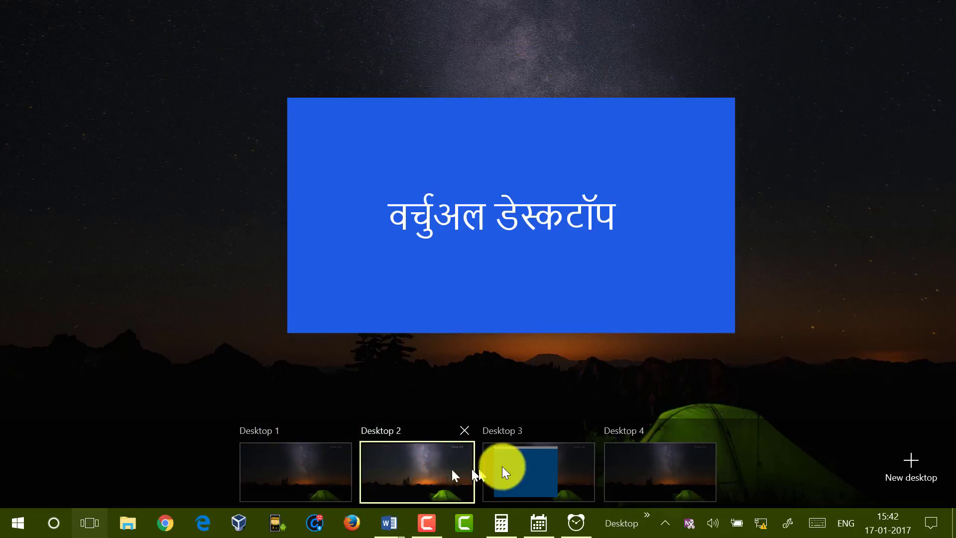
pyautogui.moveTo(638, 481)
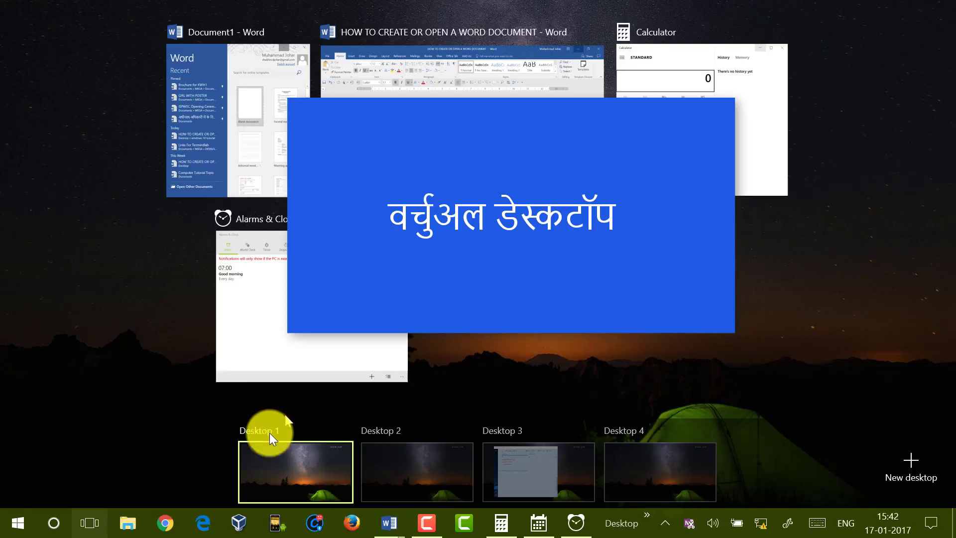
pyautogui.click(262, 496)
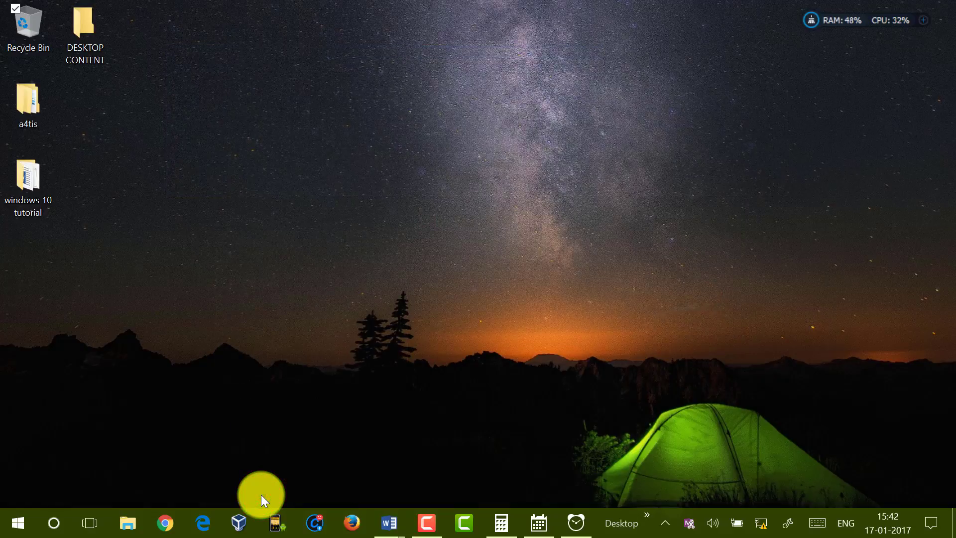